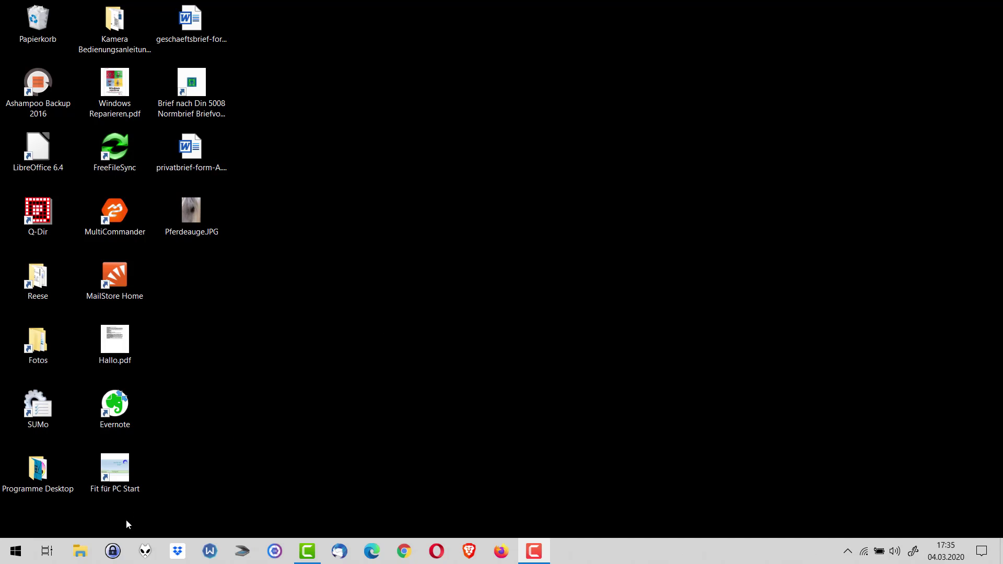
# Step: Open a File Explorer window and try expanding and collapsing the Desktop folder under Dieser PC in the folder tree
pyautogui.click(79, 553)
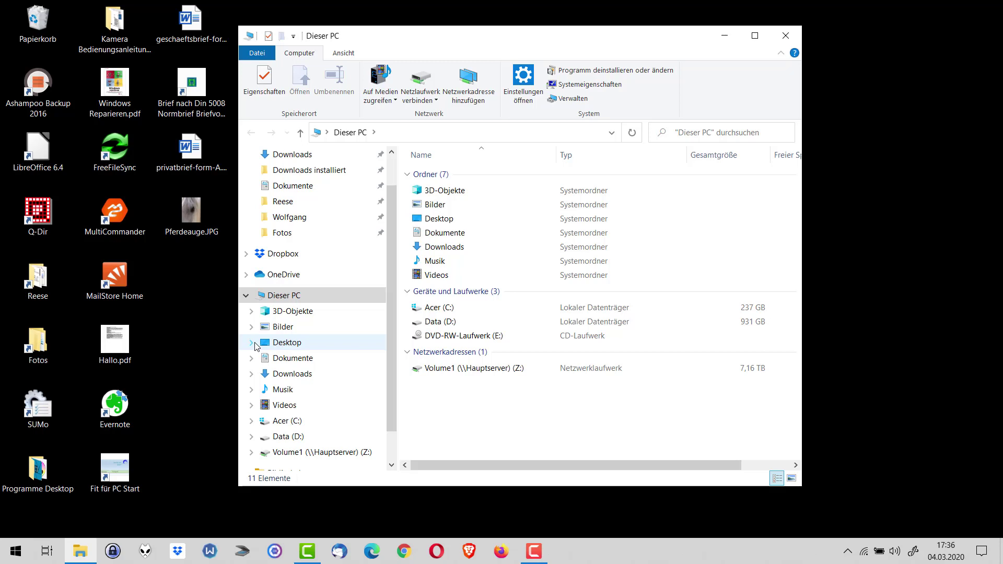
pyautogui.click(251, 344)
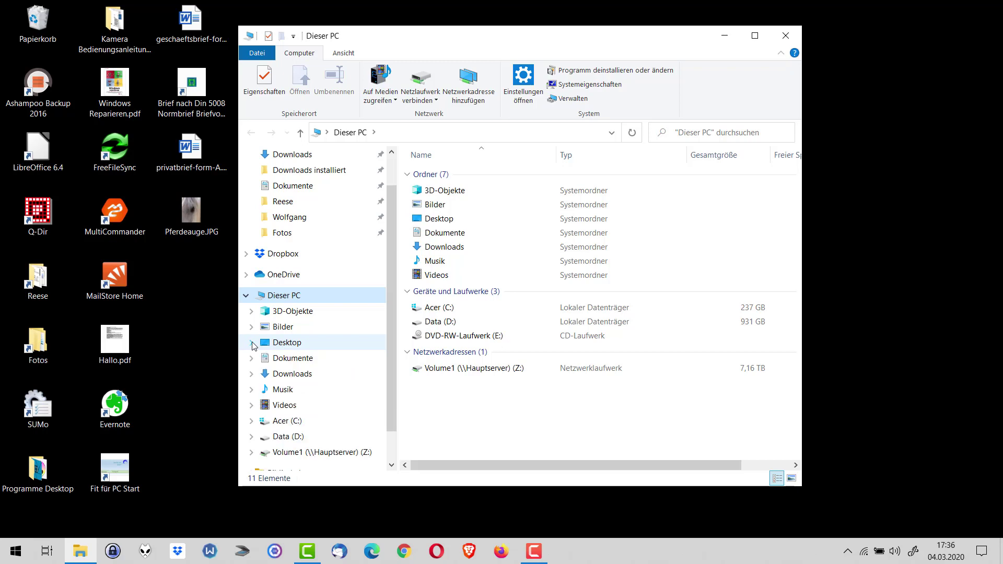
pyautogui.click(252, 344)
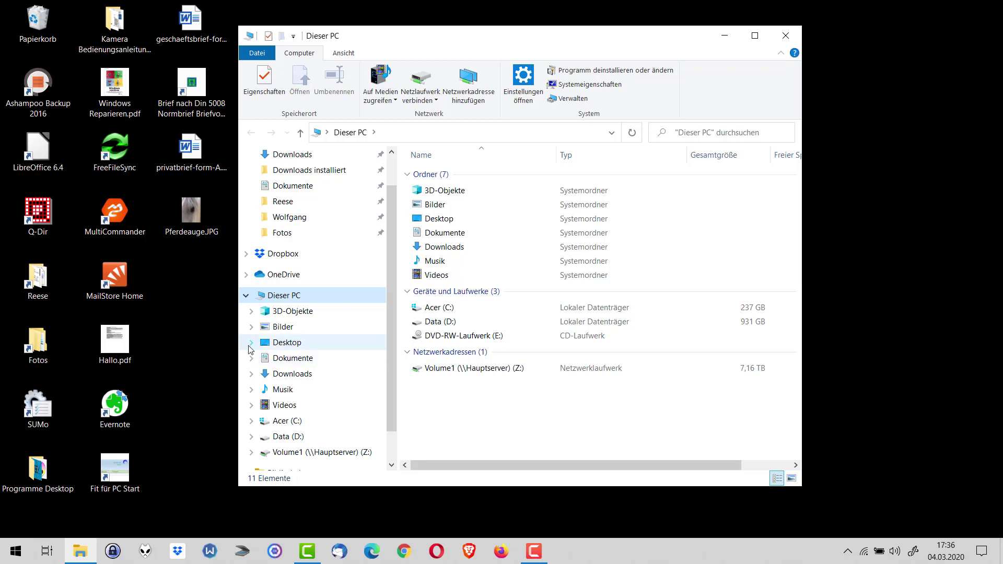
pyautogui.click(252, 343)
pyautogui.click(252, 342)
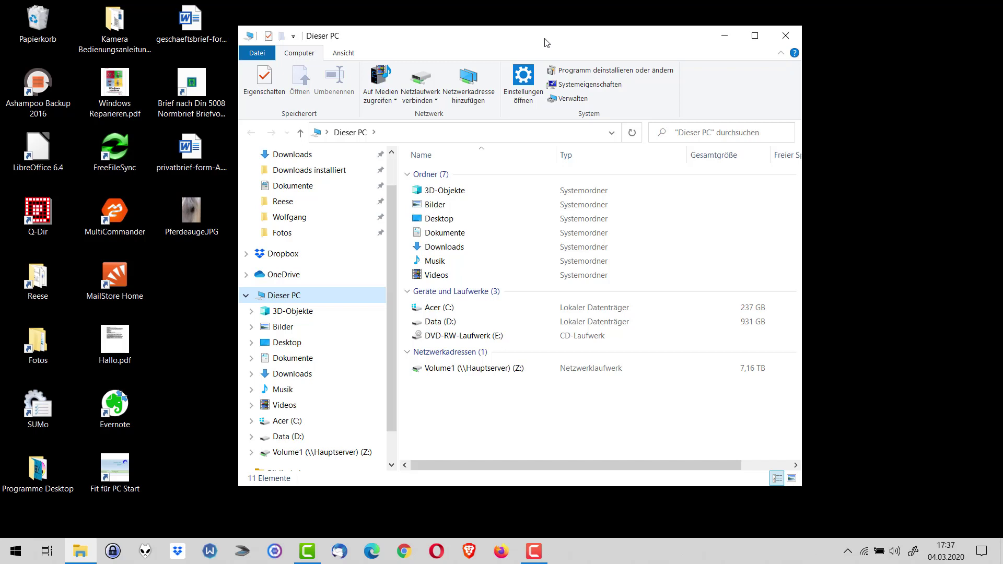
# Step: Start the Windows Magnifier, minimise its control window, magnify the screen, and quit the Magnifier
pyautogui.press('super+plus')
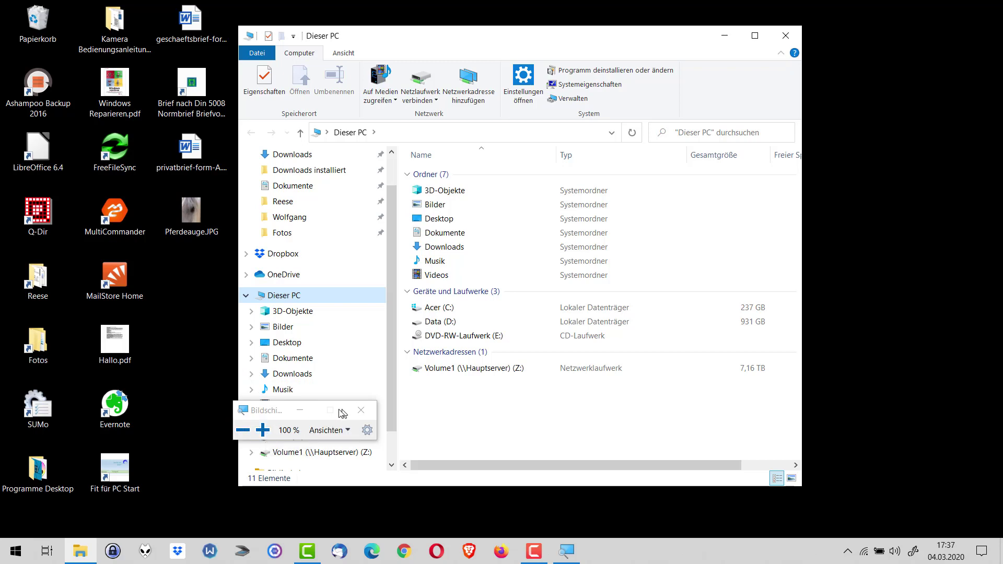
pyautogui.click(302, 412)
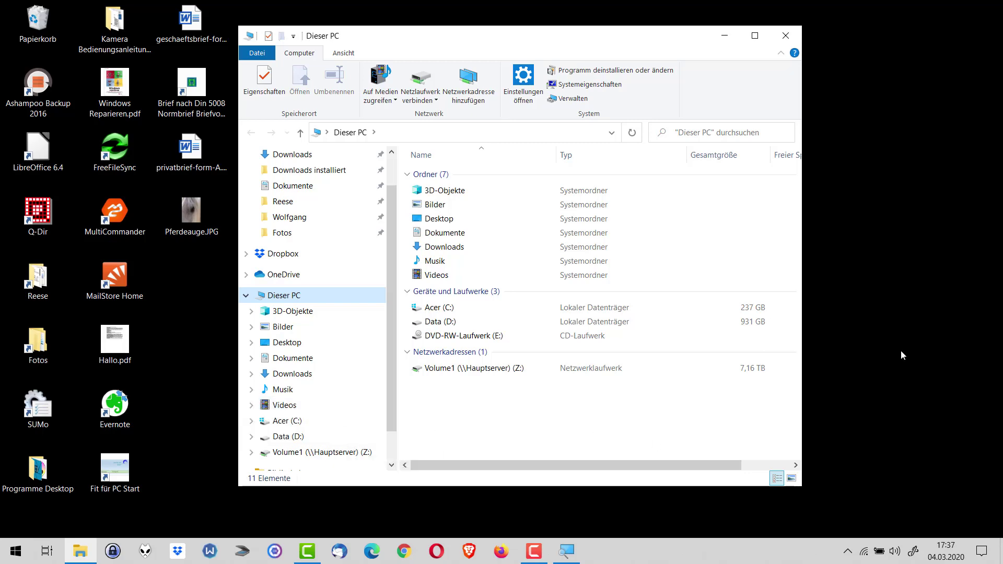
pyautogui.press('super+plus')
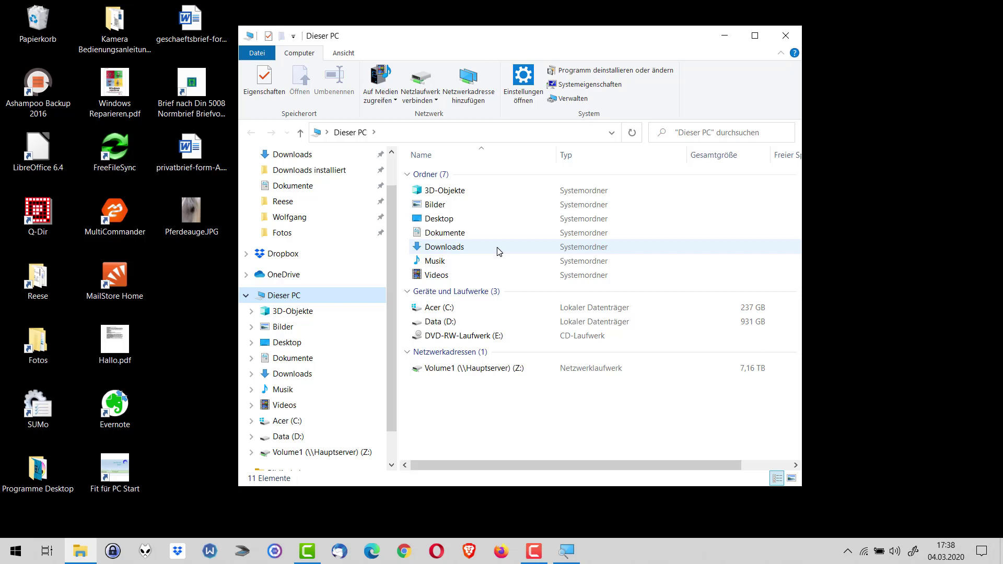
pyautogui.press('super+Escape')
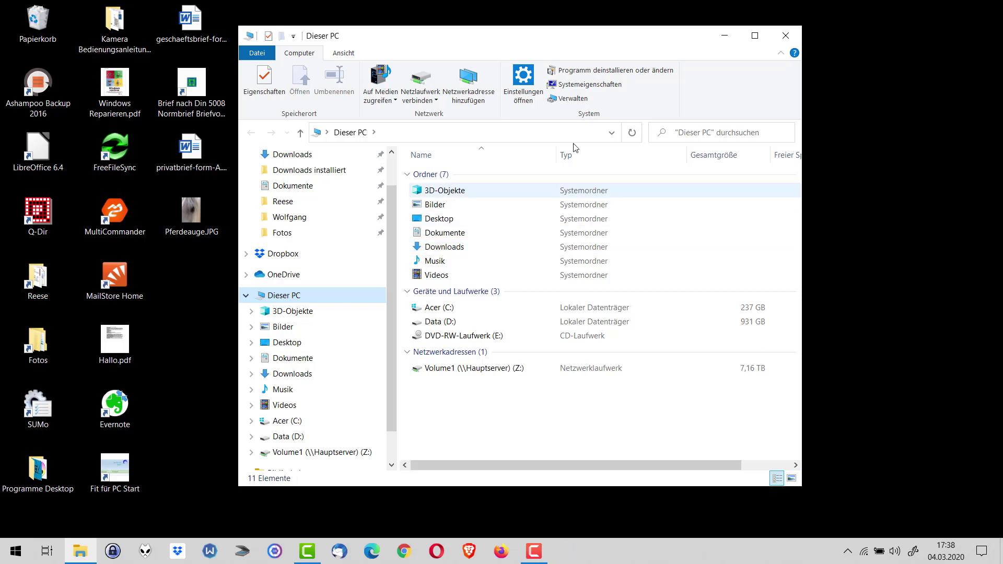
# Step: Move the File Explorer window clear of the desktop icons and try expanding and collapsing the Desktop folder in its tree
pyautogui.moveTo(485, 54); pyautogui.dragTo(604, 49)
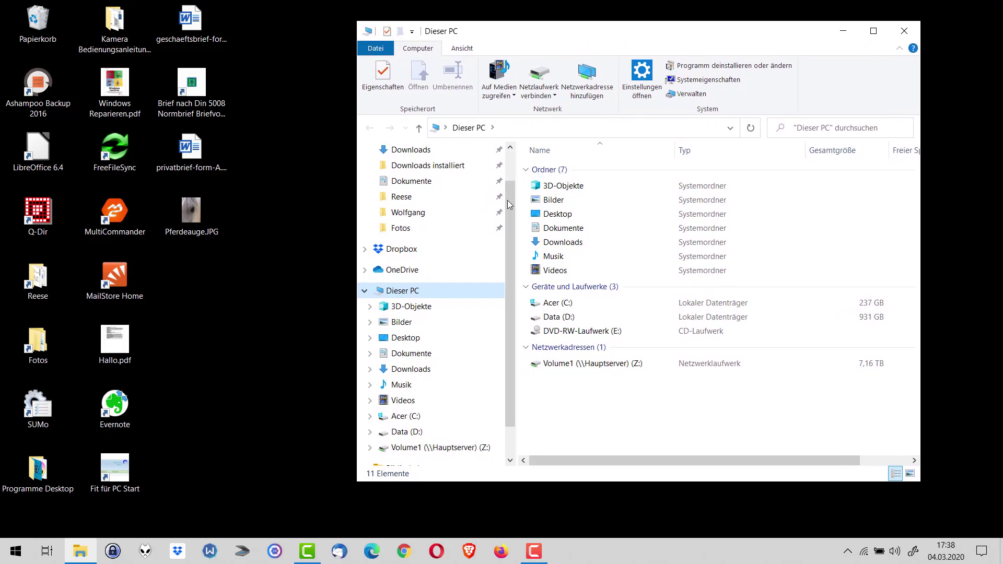
pyautogui.click(370, 338)
pyautogui.click(371, 339)
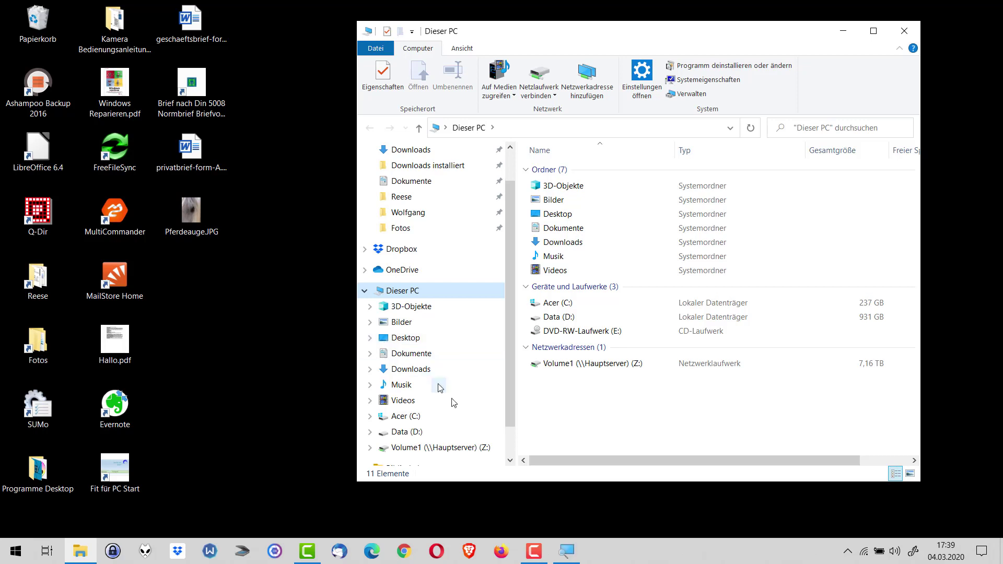
# Step: Restore the Magnifier's control window, try zooming in and back out, and switch the view to Lupe
pyautogui.click(568, 552)
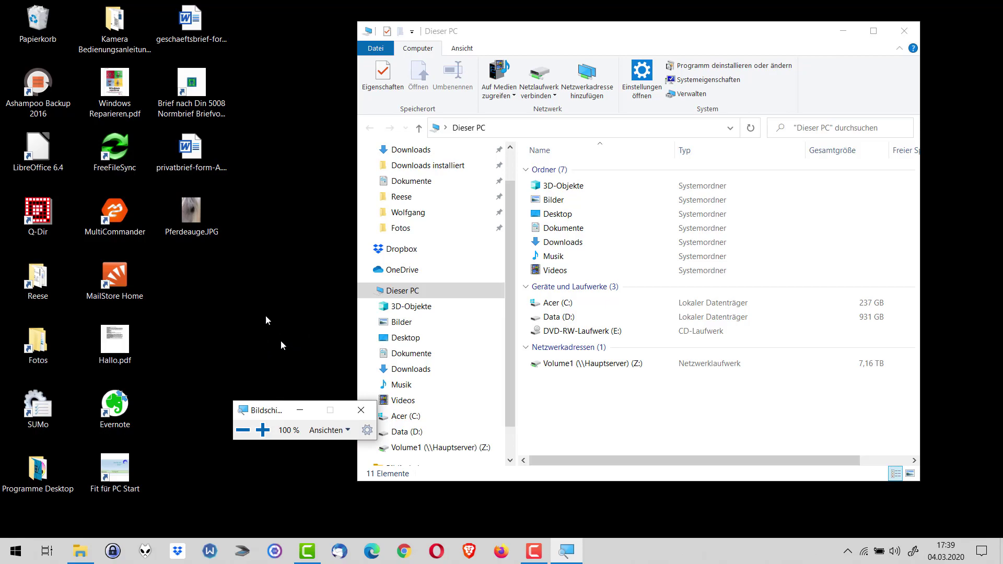
pyautogui.click(263, 430)
pyautogui.click(240, 430)
pyautogui.click(347, 431)
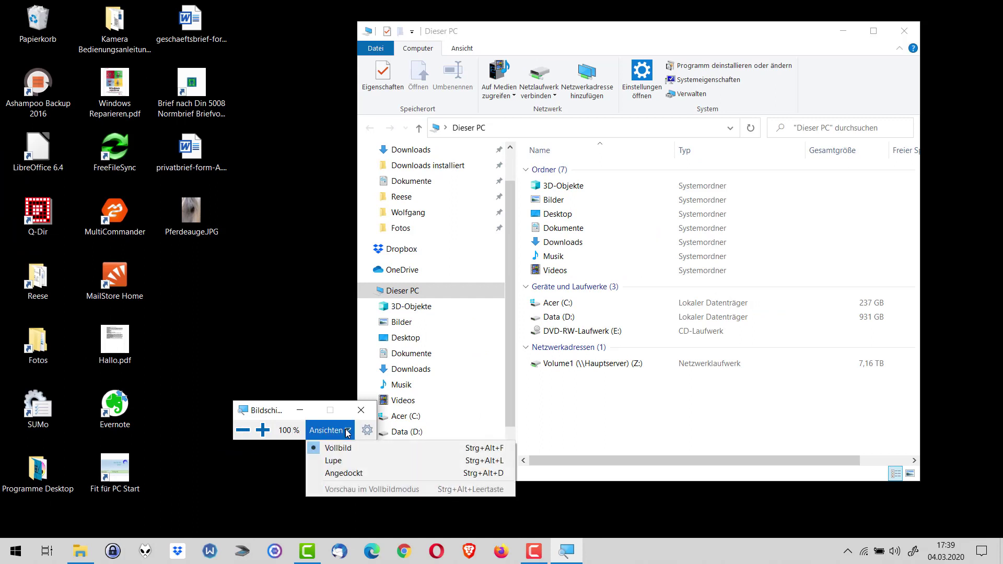
pyautogui.click(347, 462)
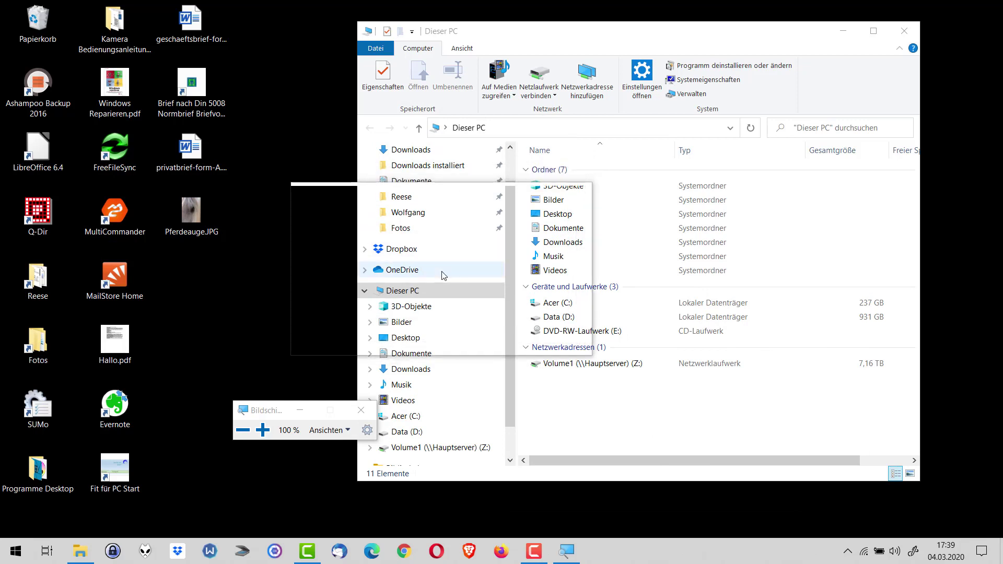
# Step: Set the lens magnification to 200 % and use it to expand and collapse the Desktop folder in the tree
pyautogui.press('super+plus')
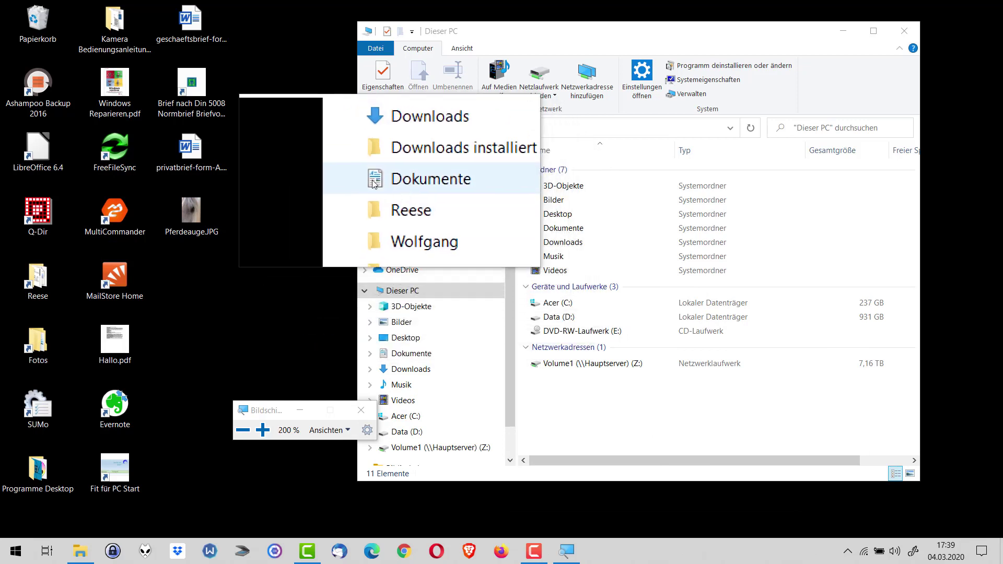
pyautogui.click(372, 343)
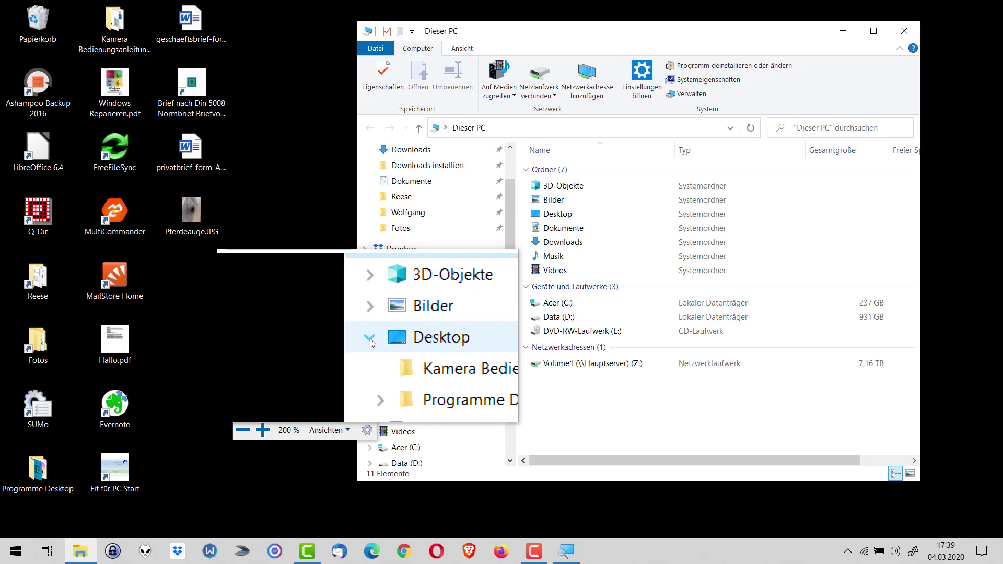
pyautogui.click(370, 338)
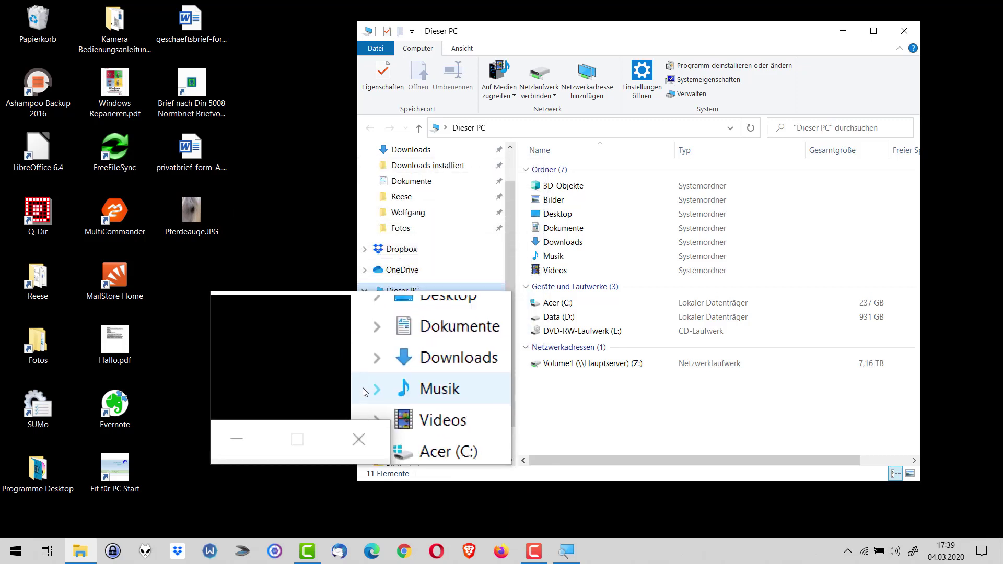
# Step: Switch the Magnifier to the Angedockt view at 200 % and enlarge the docked area at the screen's upper edge
pyautogui.click(346, 429)
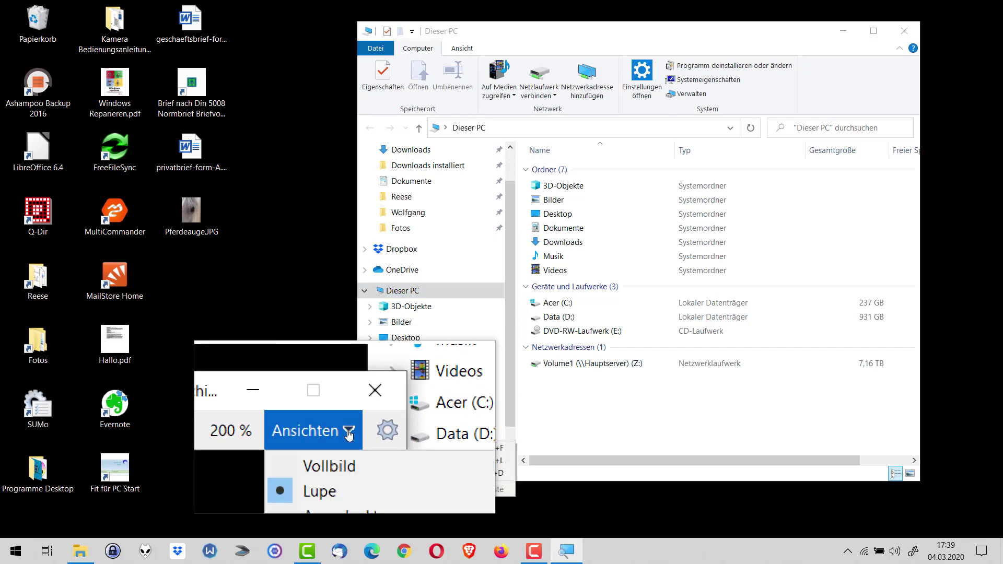
pyautogui.press('super+Escape')
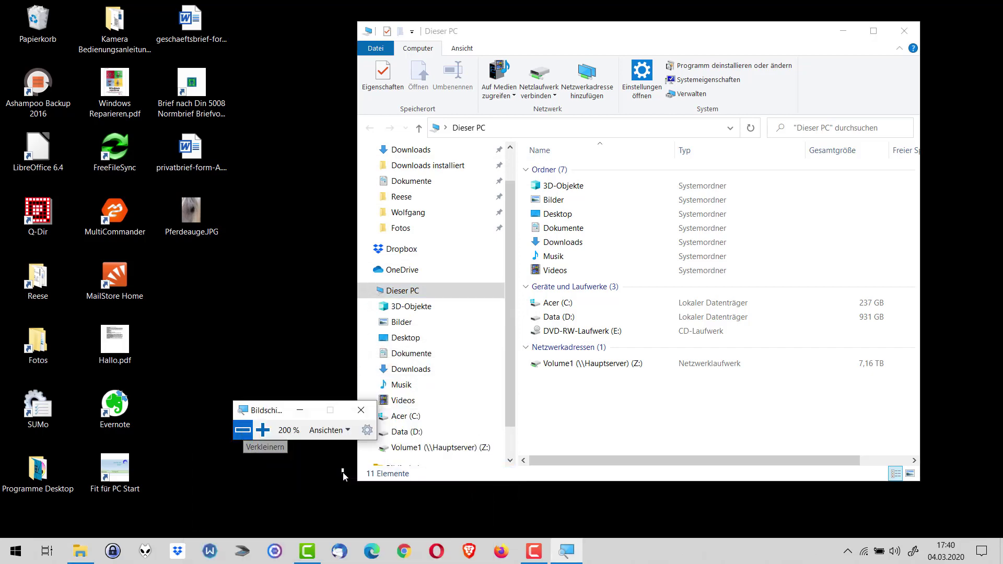
pyautogui.press('super+plus')
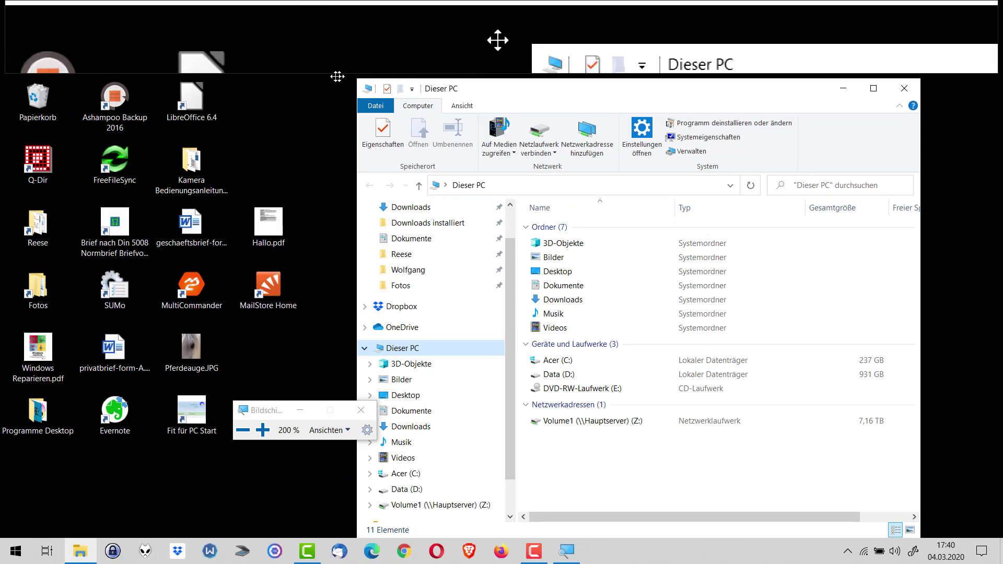
pyautogui.moveTo(334, 77); pyautogui.dragTo(336, 285)
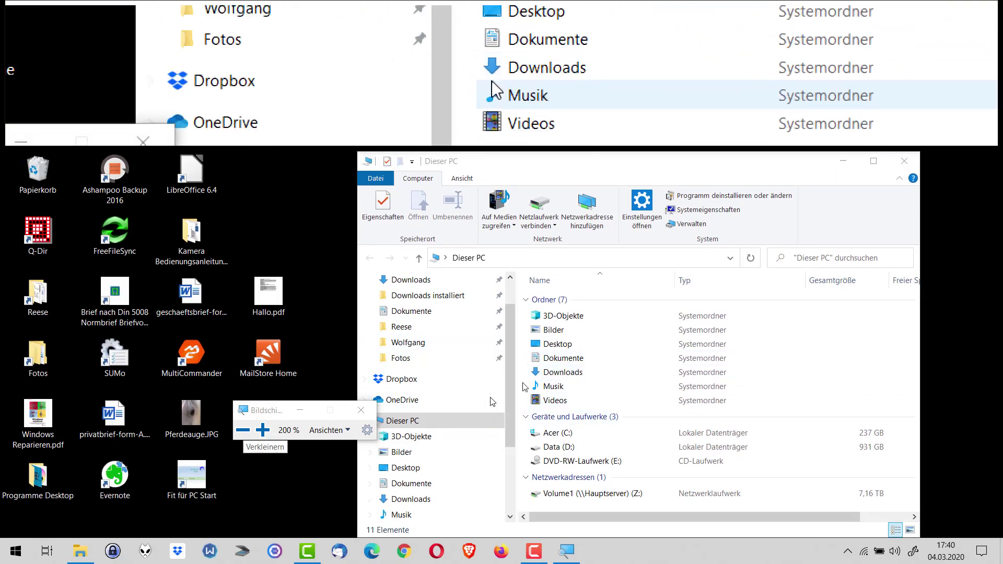
# Step: Set the Magnifier view back to Lupe, raise the magnification to 300 %, and quit the Magnifier
pyautogui.click(348, 430)
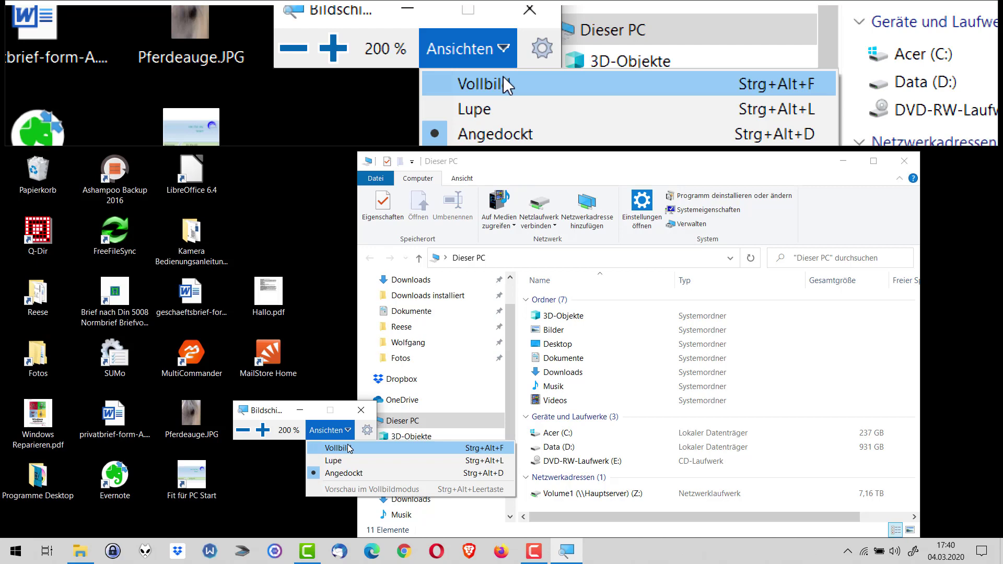
pyautogui.click(343, 461)
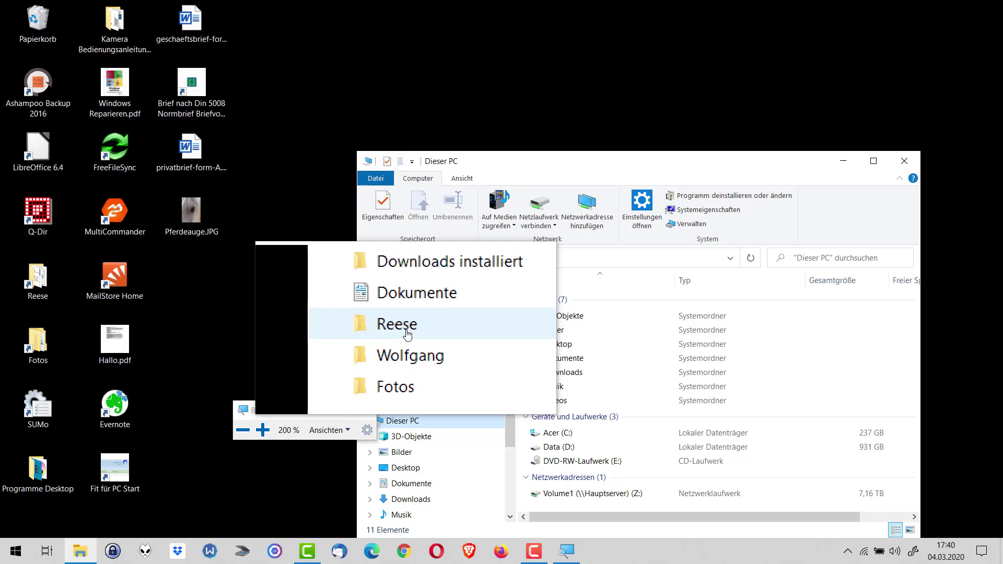
pyautogui.press('super+plus')
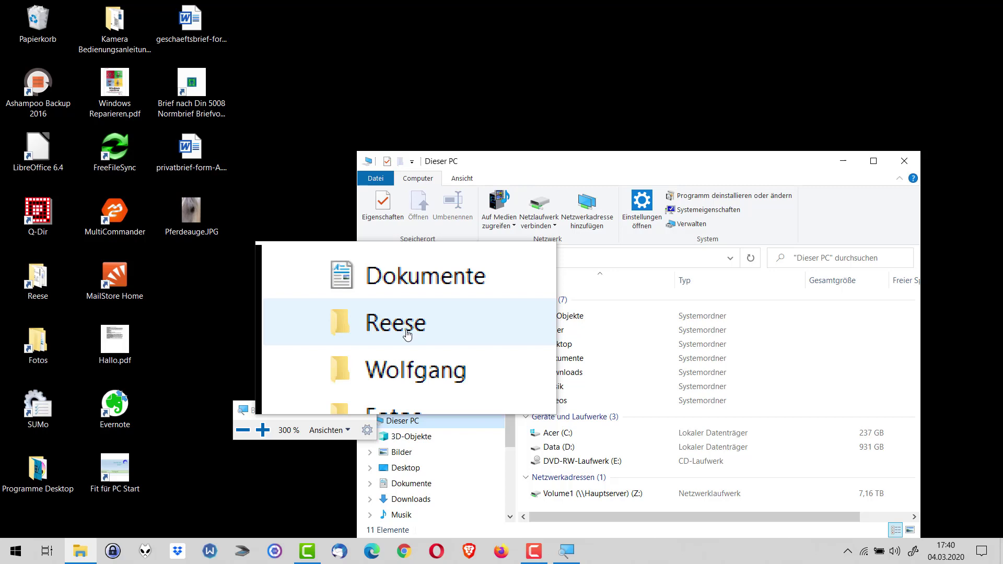
pyautogui.press('super+Escape')
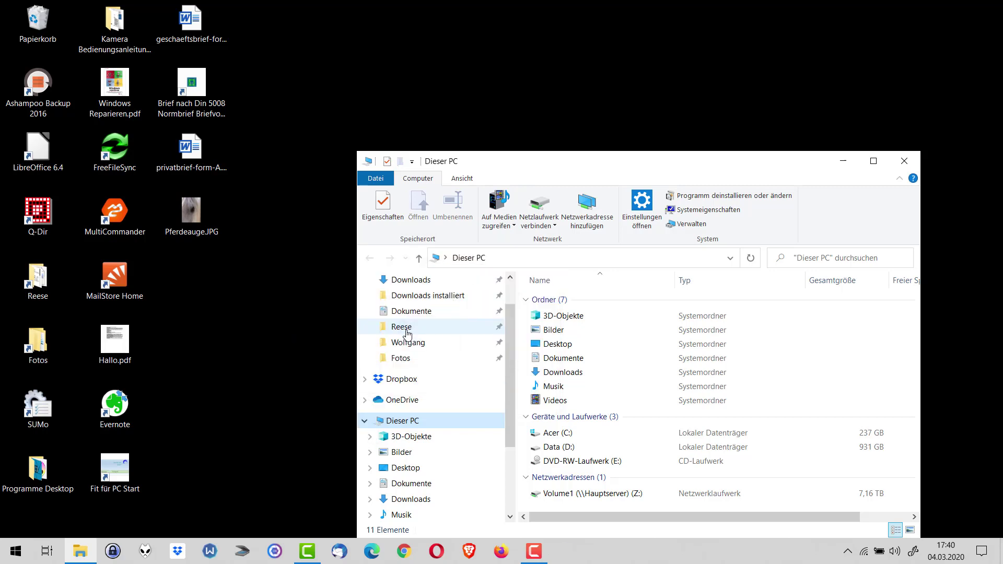
# Step: Open the Anzeige page of Erleichterte Bedienung in the Windows settings and move the settings window higher on the desktop
pyautogui.moveTo(589, 170); pyautogui.dragTo(549, 102)
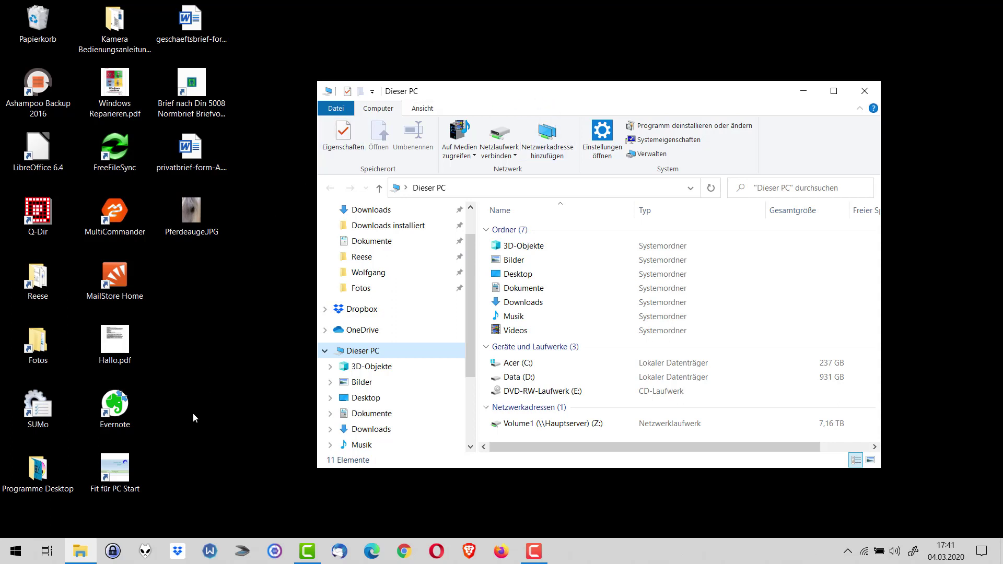
pyautogui.click(18, 549)
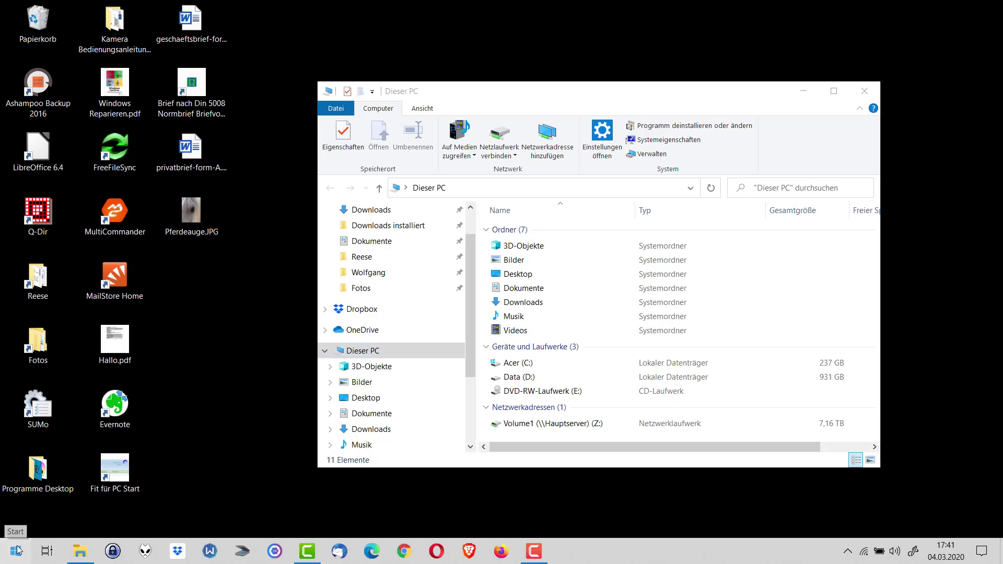
pyautogui.moveTo(18, 494)
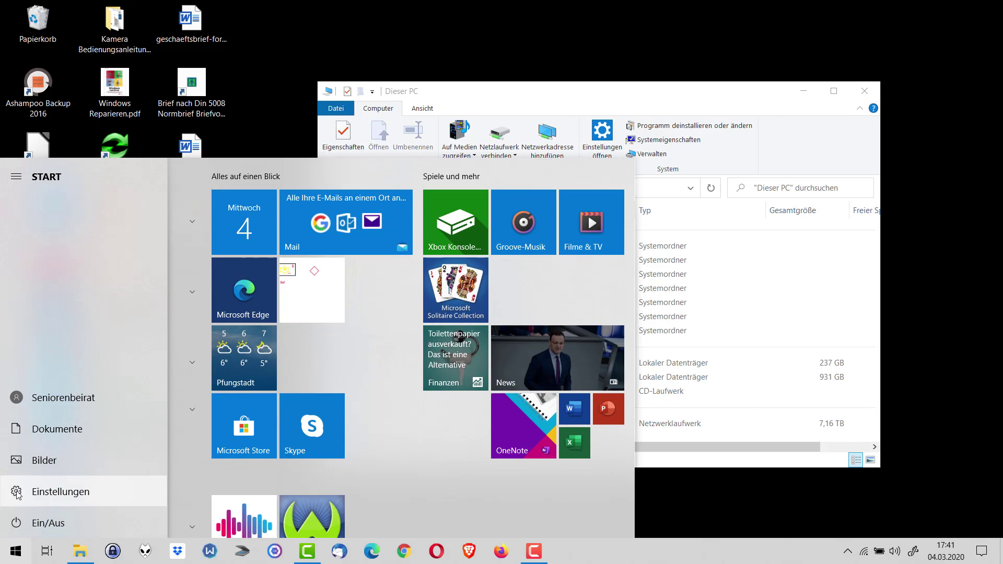
pyautogui.click(17, 492)
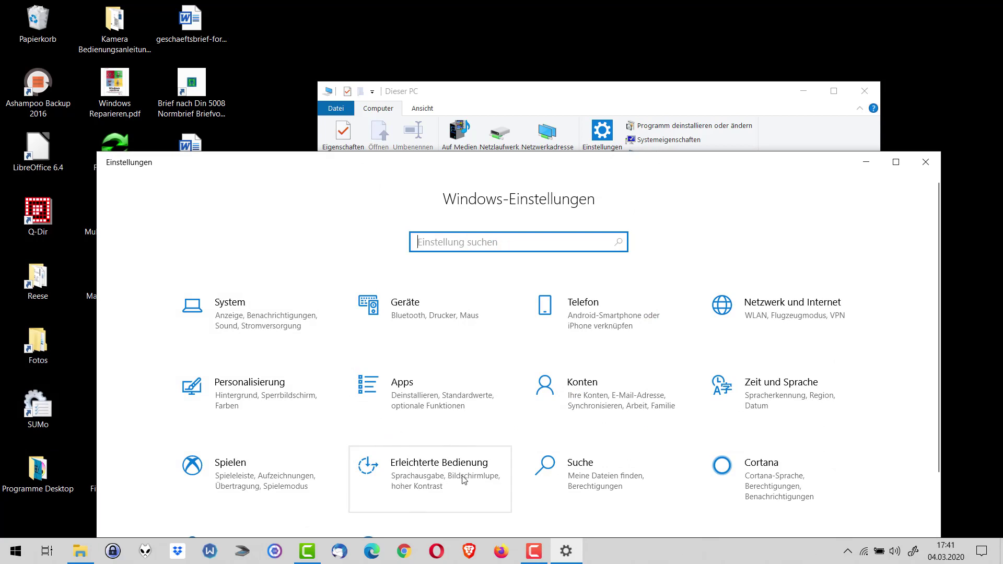
pyautogui.click(432, 474)
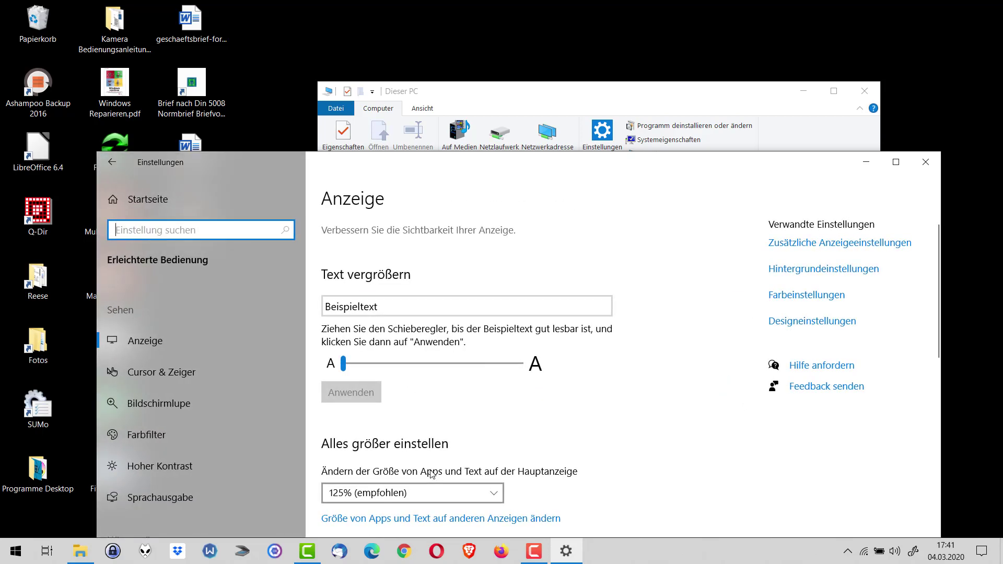
pyautogui.click(146, 340)
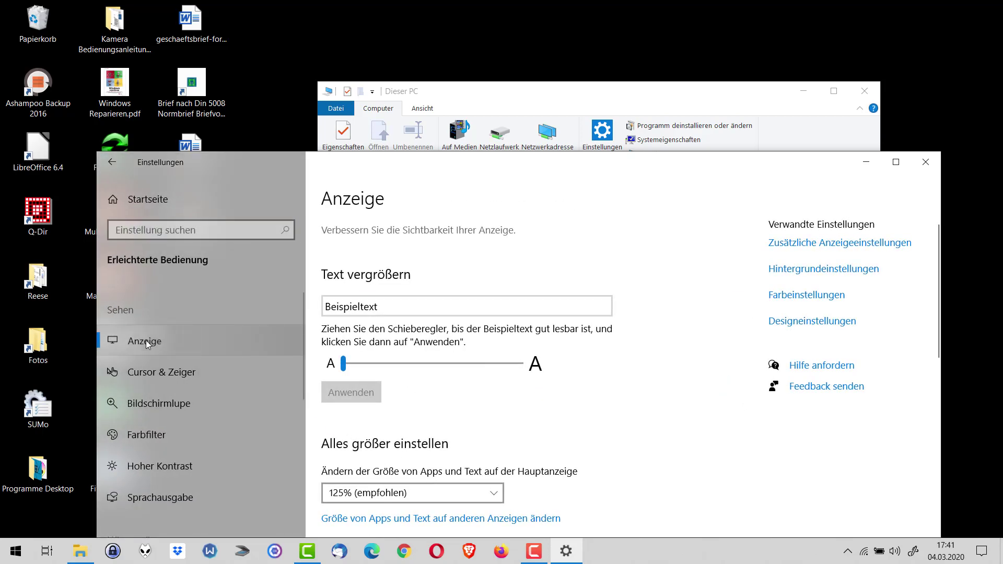
pyautogui.moveTo(476, 170); pyautogui.dragTo(432, 61)
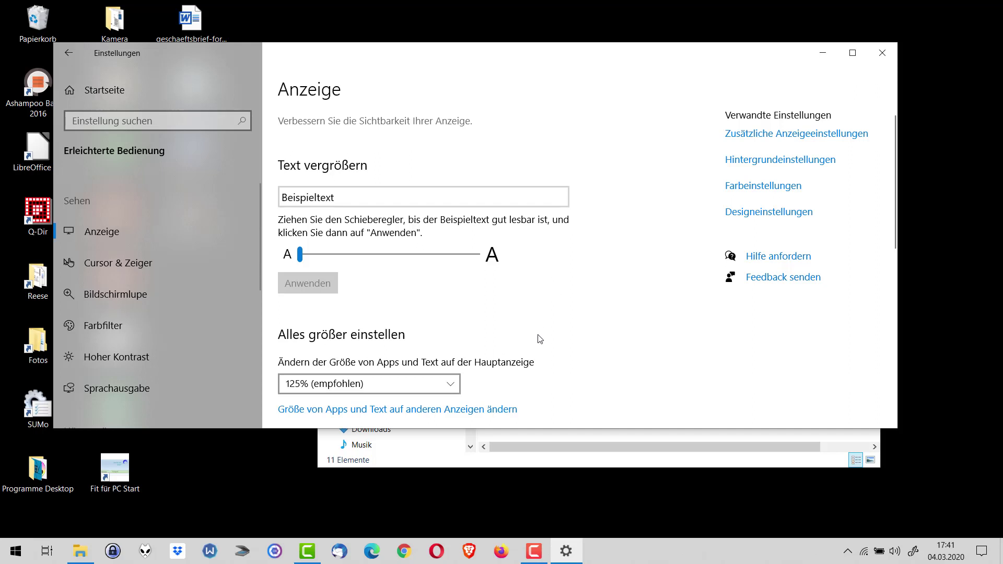
# Step: Set the size of apps and text on the main display to 100% and reposition the settings window beside the desktop icons
pyautogui.scroll(-2, 541, 324)
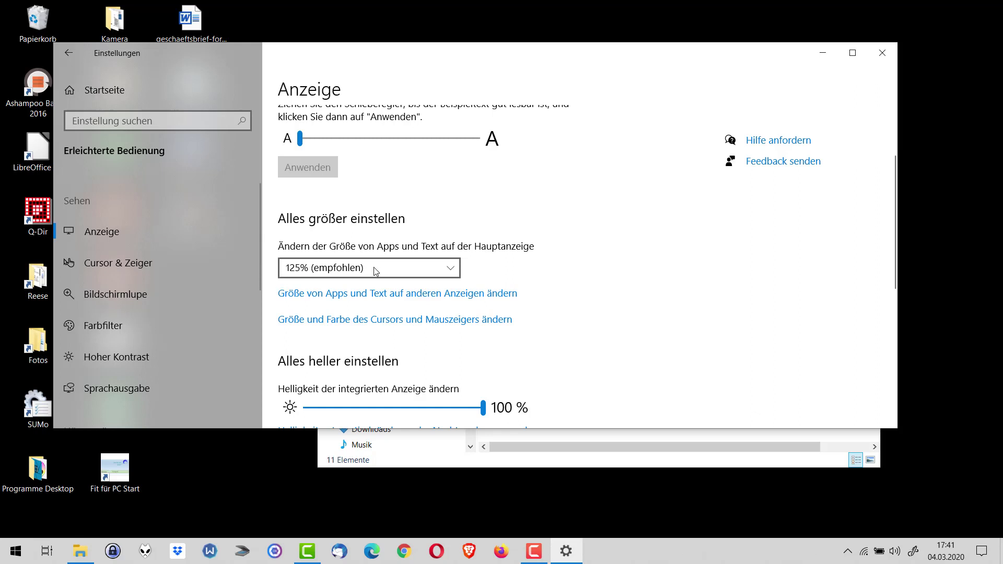
pyautogui.click(454, 271)
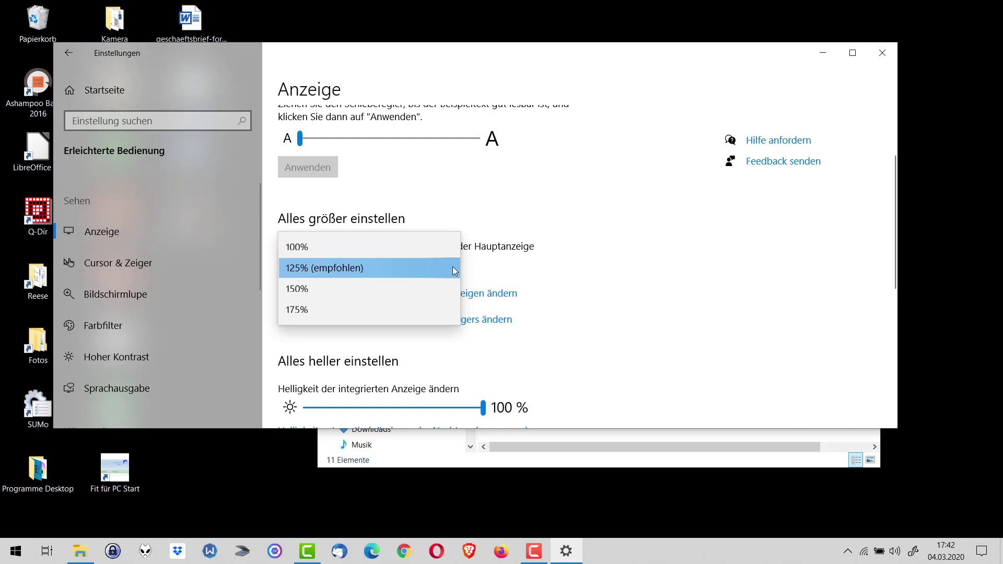
pyautogui.click(301, 247)
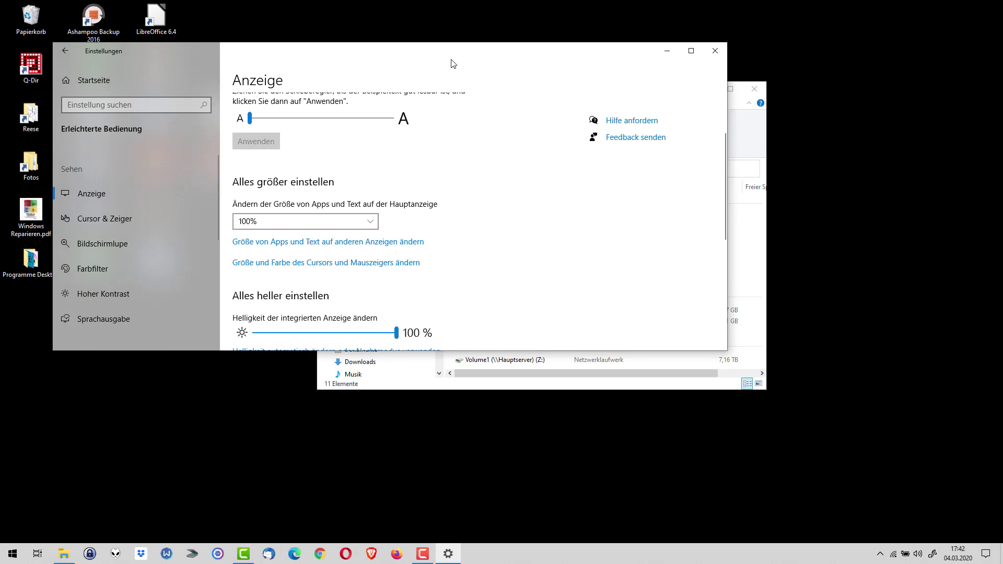
pyautogui.moveTo(396, 56); pyautogui.dragTo(532, 122)
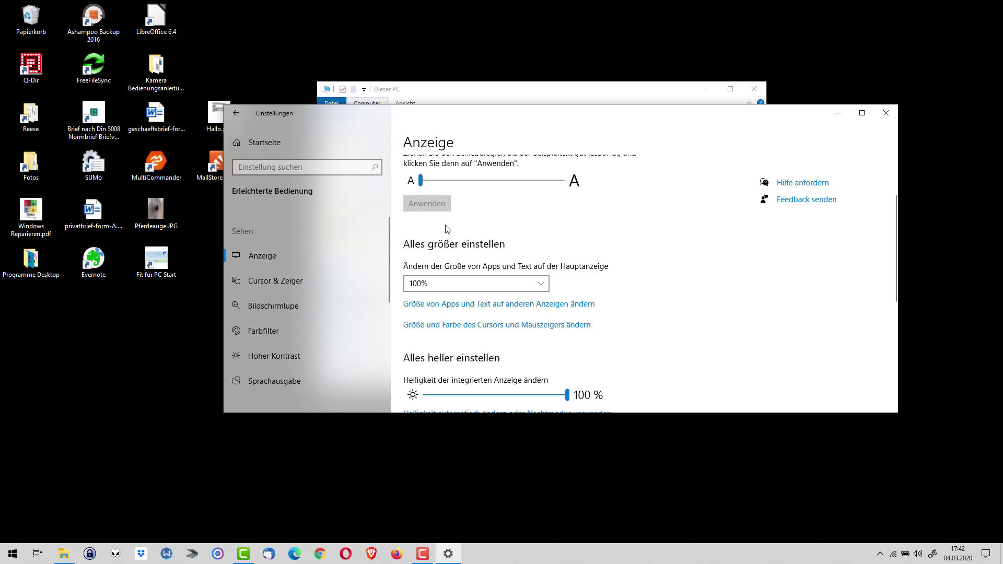
# Step: Move the settings window higher and set the size of apps and text on the main display to 125% (empfohlen)
pyautogui.moveTo(526, 124); pyautogui.dragTo(452, 66)
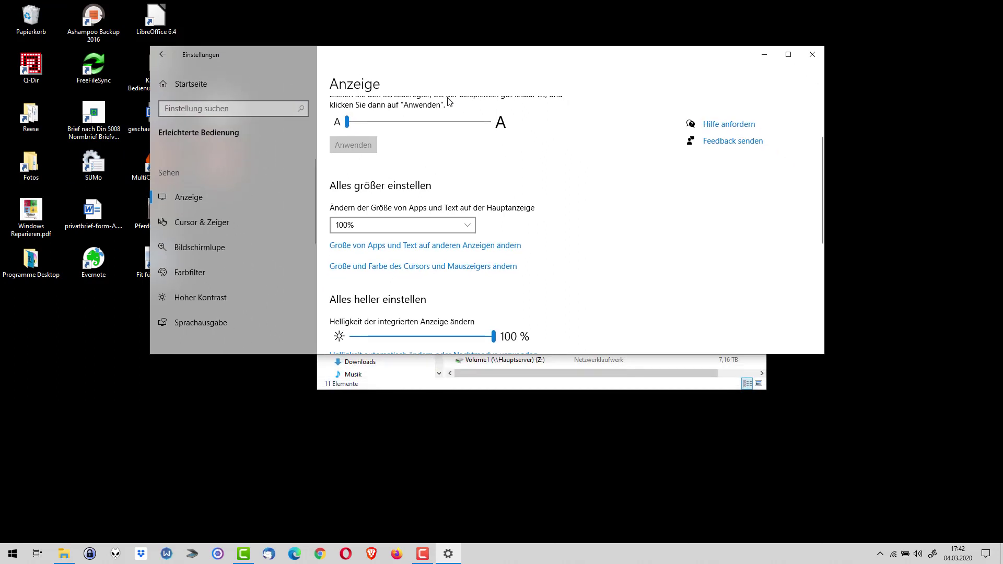
pyautogui.click(470, 229)
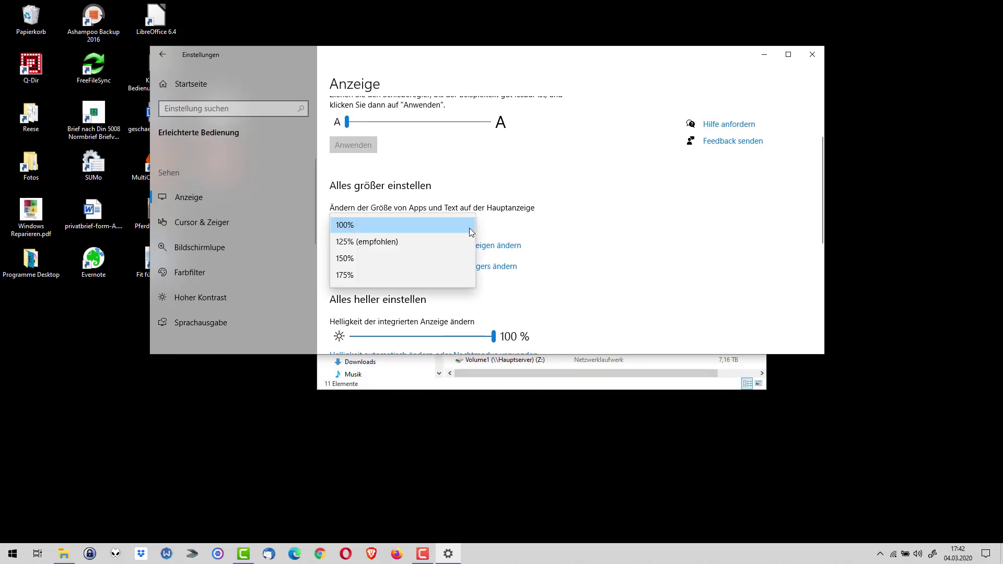
pyautogui.click(387, 244)
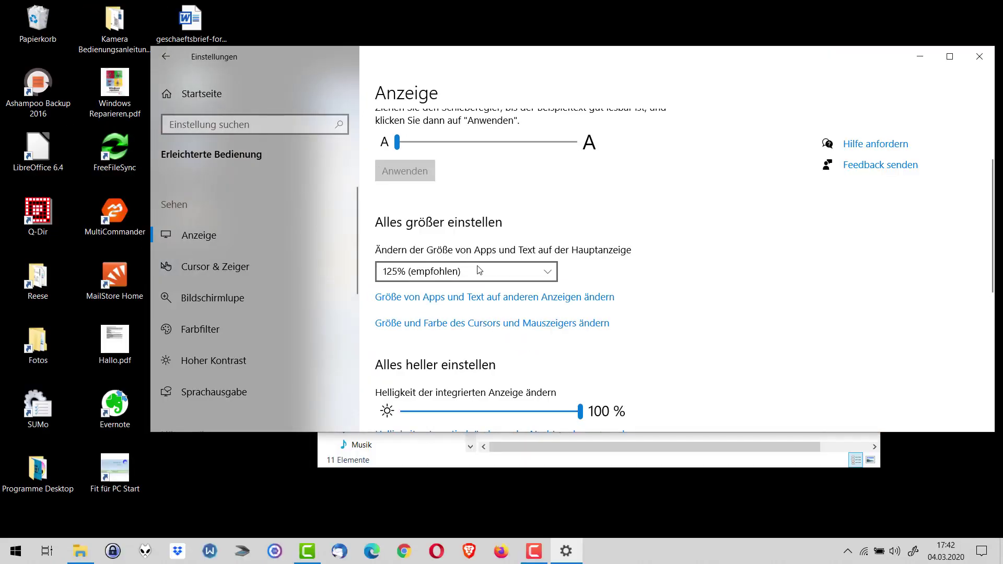
# Step: Set the size of apps and text on the main display to 150%, followed by 175%
pyautogui.click(551, 272)
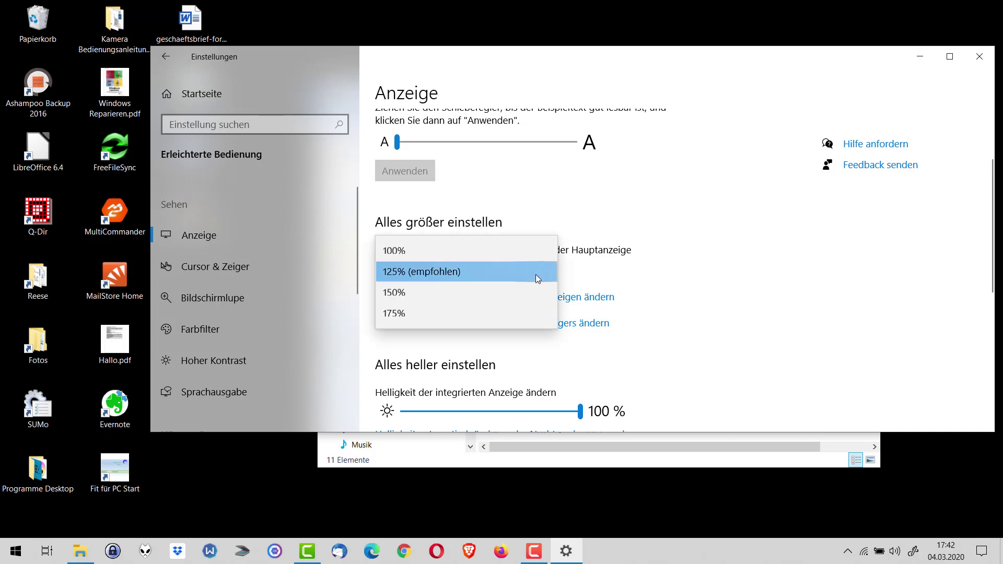
pyautogui.click(499, 289)
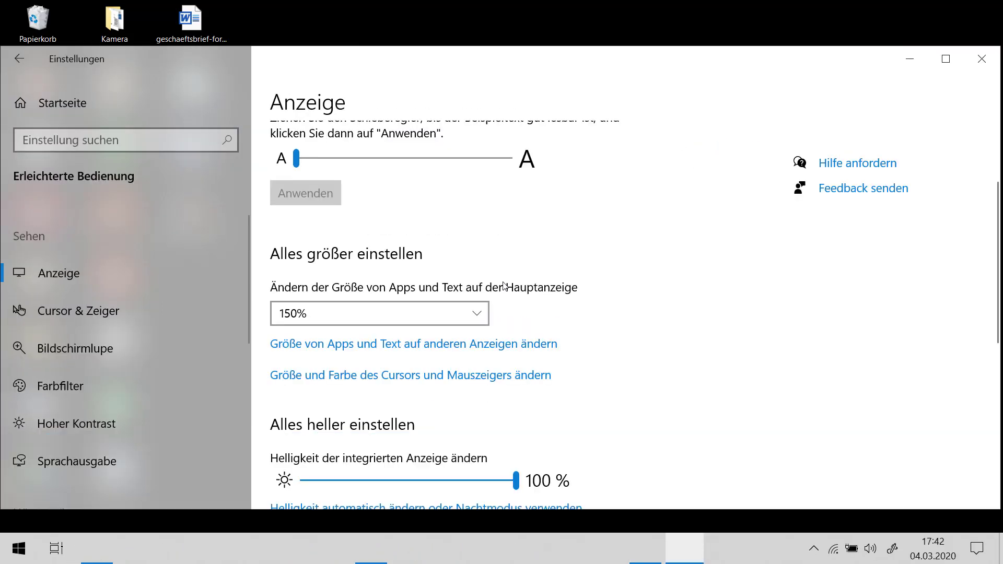
pyautogui.click(482, 314)
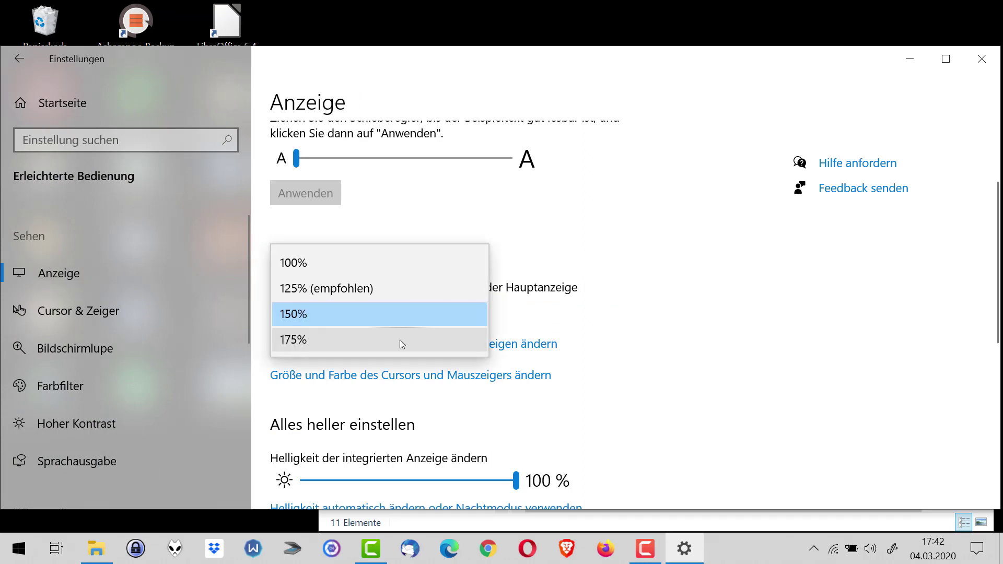
pyautogui.click(296, 341)
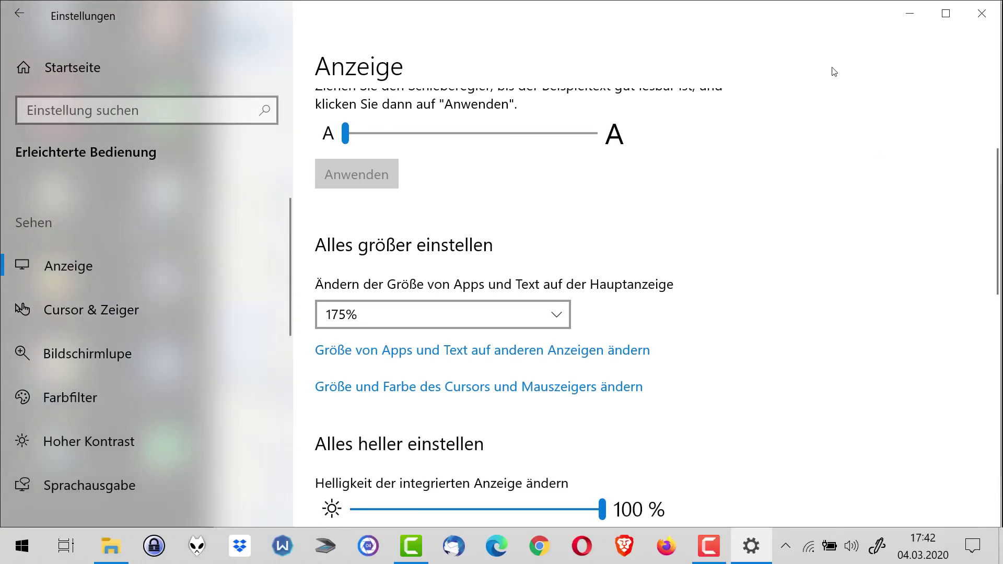
# Step: Minimize the settings window, then shrink the Dieser PC window and place it beside the desktop icons
pyautogui.click(910, 19)
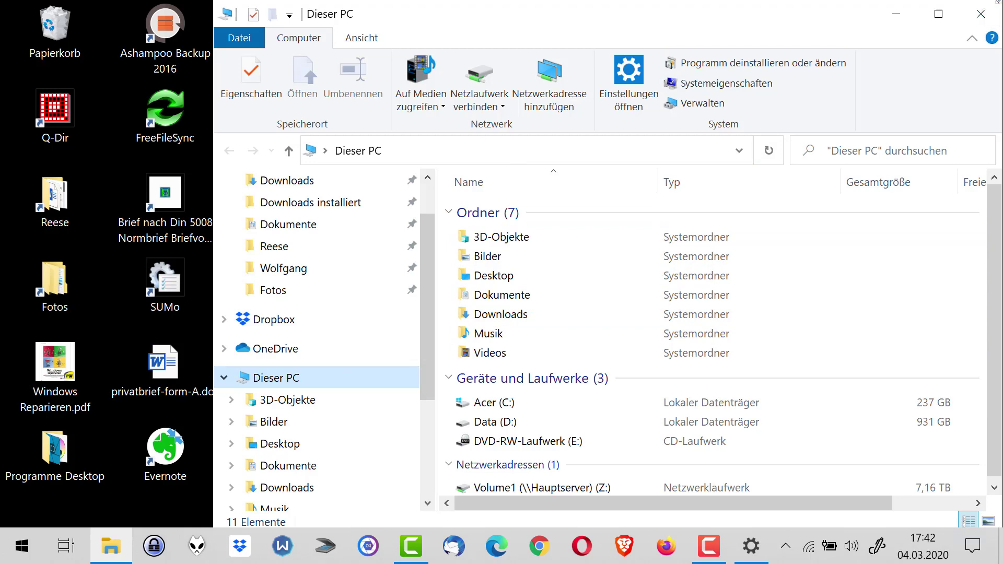
pyautogui.moveTo(996, 3); pyautogui.dragTo(705, 228)
pyautogui.moveTo(477, 251); pyautogui.dragTo(713, 49)
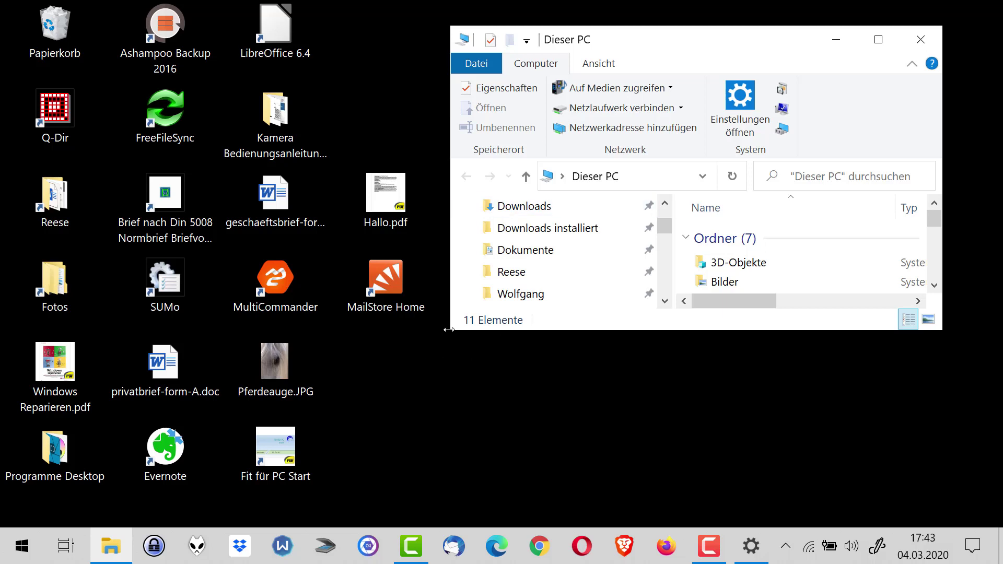
pyautogui.moveTo(449, 331); pyautogui.dragTo(414, 391)
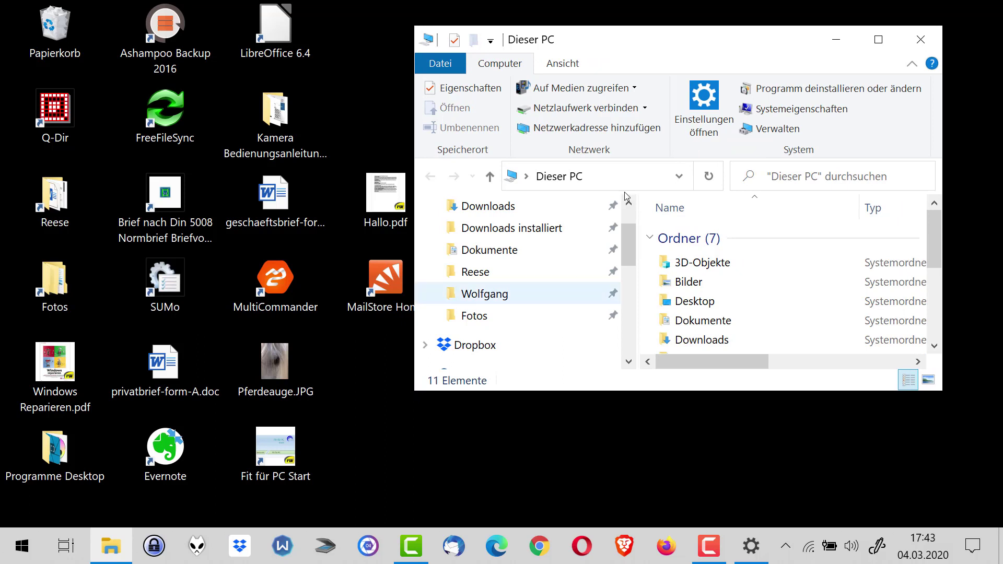
pyautogui.moveTo(699, 39); pyautogui.dragTo(734, 34)
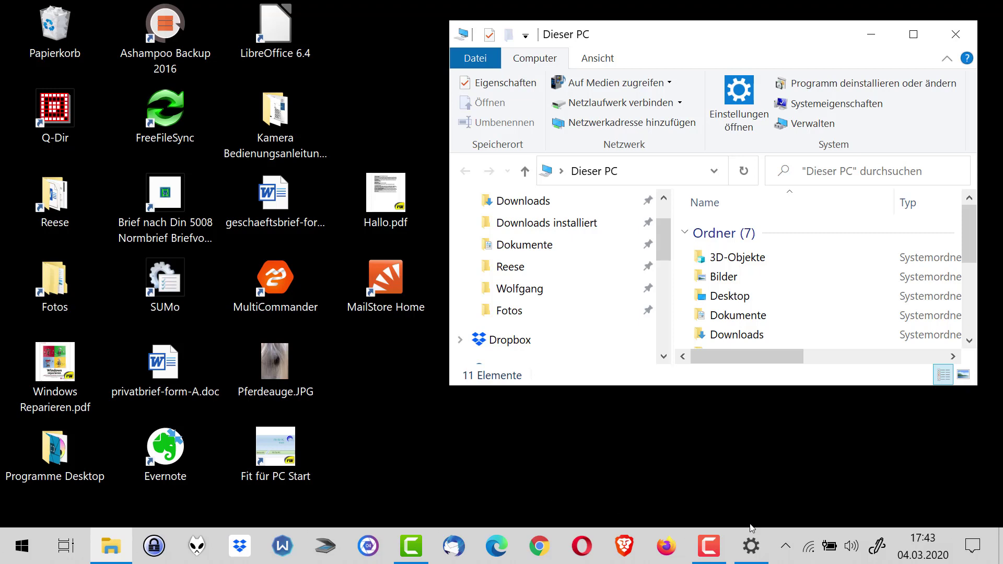
# Step: Set the size of apps and text back to 125% (empfohlen) and move the uncovered Dieser PC window toward the desktop's centre
pyautogui.click(751, 546)
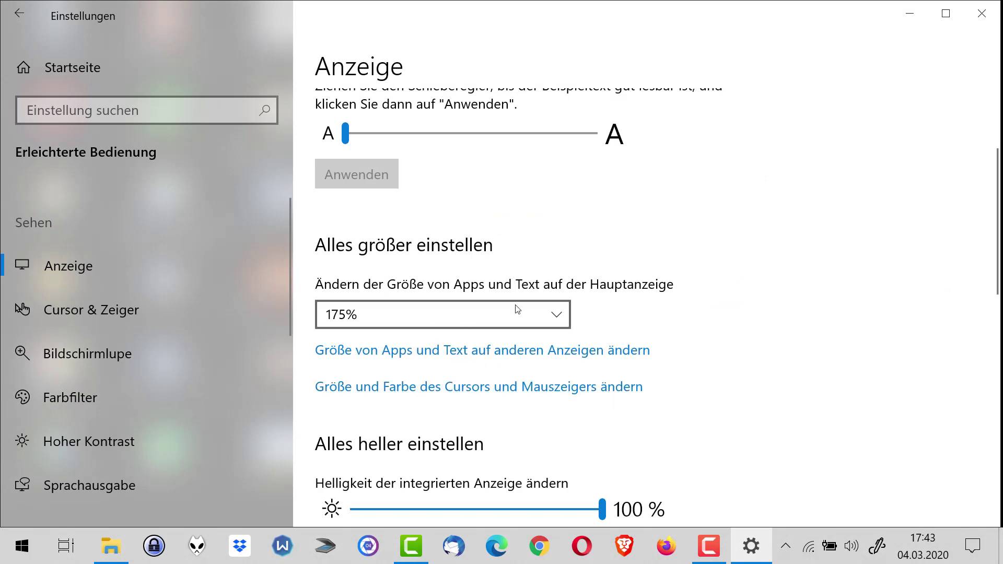
pyautogui.click(559, 317)
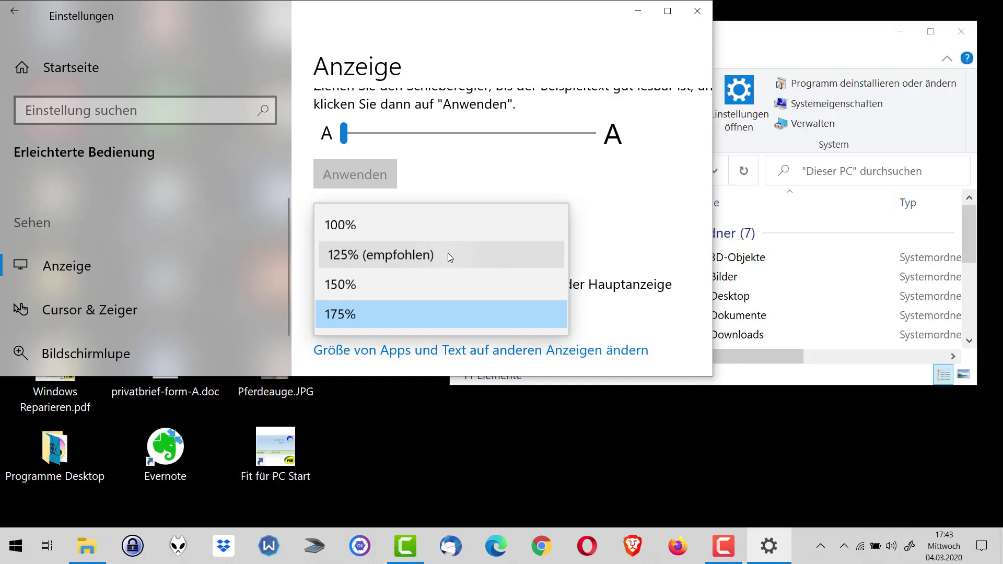
pyautogui.click(447, 253)
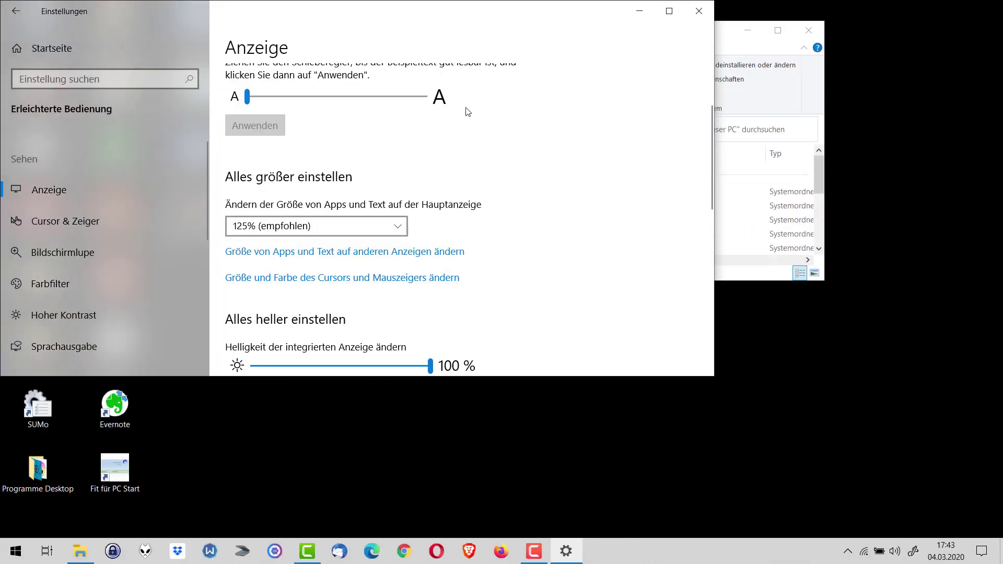
pyautogui.click(637, 16)
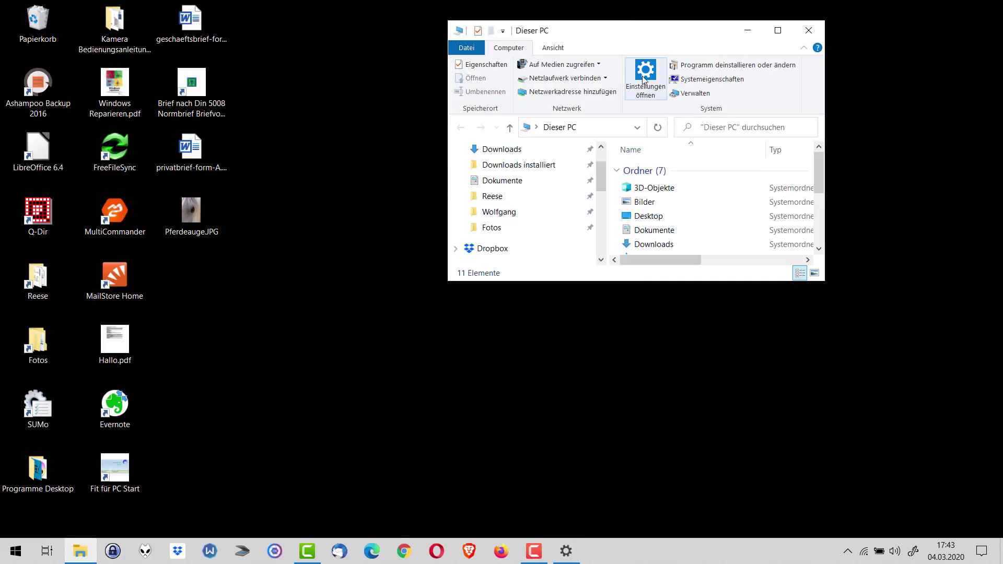
pyautogui.moveTo(656, 44); pyautogui.dragTo(517, 125)
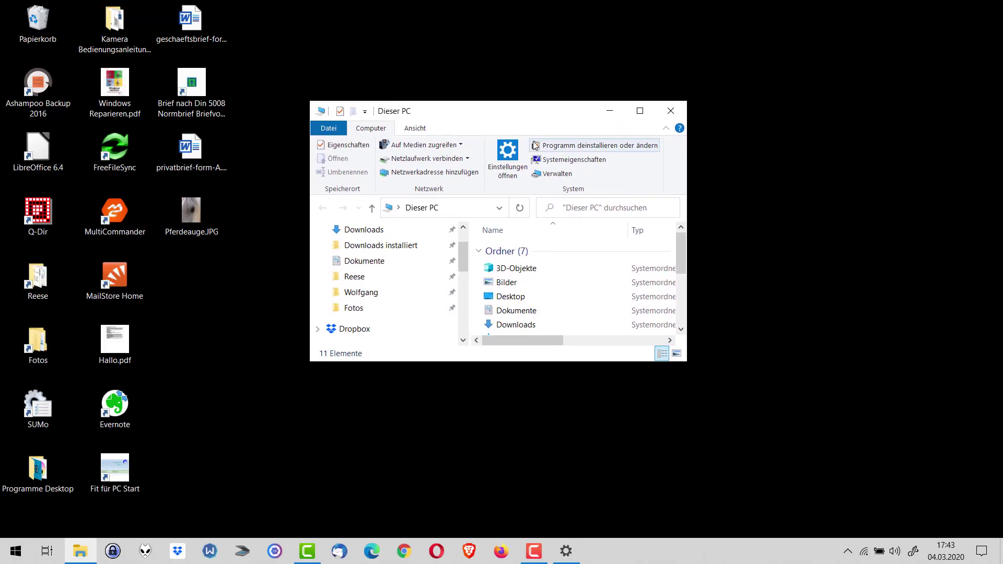
# Step: Bring back the settings window and apply the largest text size under Text vergrößern
pyautogui.click(566, 543)
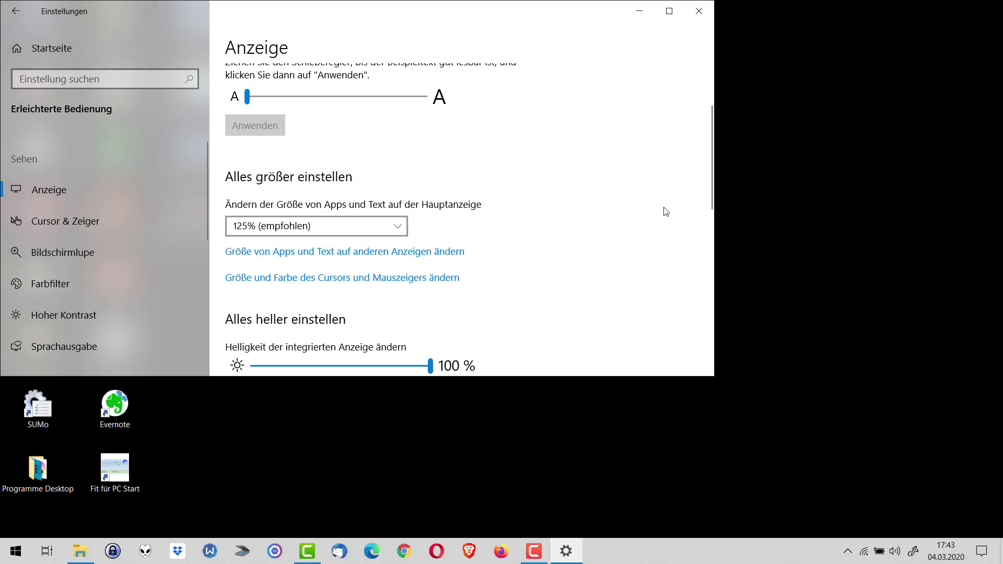
pyautogui.scroll(2, 663, 202)
pyautogui.scroll(1, 663, 202)
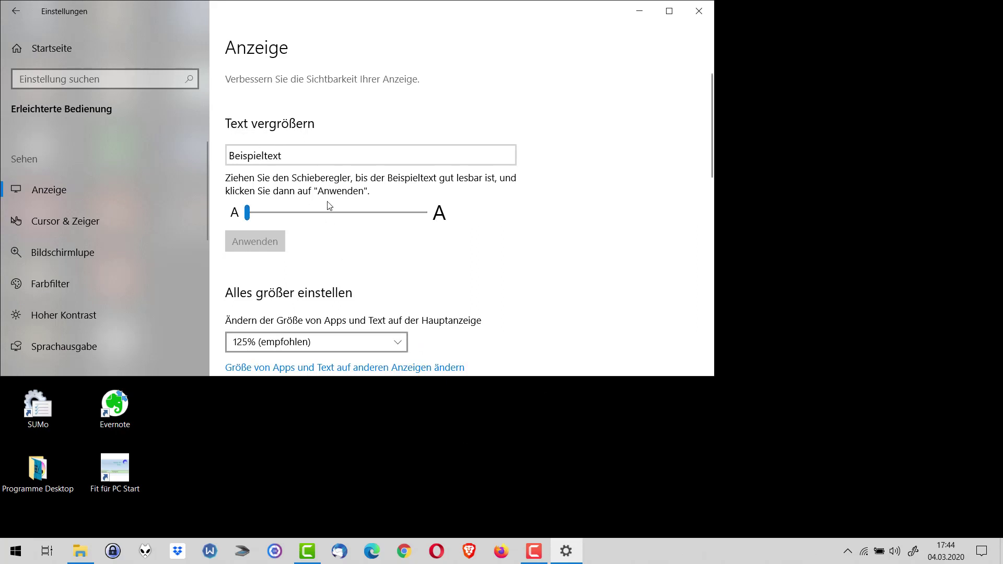
pyautogui.click(248, 213)
pyautogui.moveTo(249, 215); pyautogui.dragTo(434, 233)
pyautogui.click(248, 265)
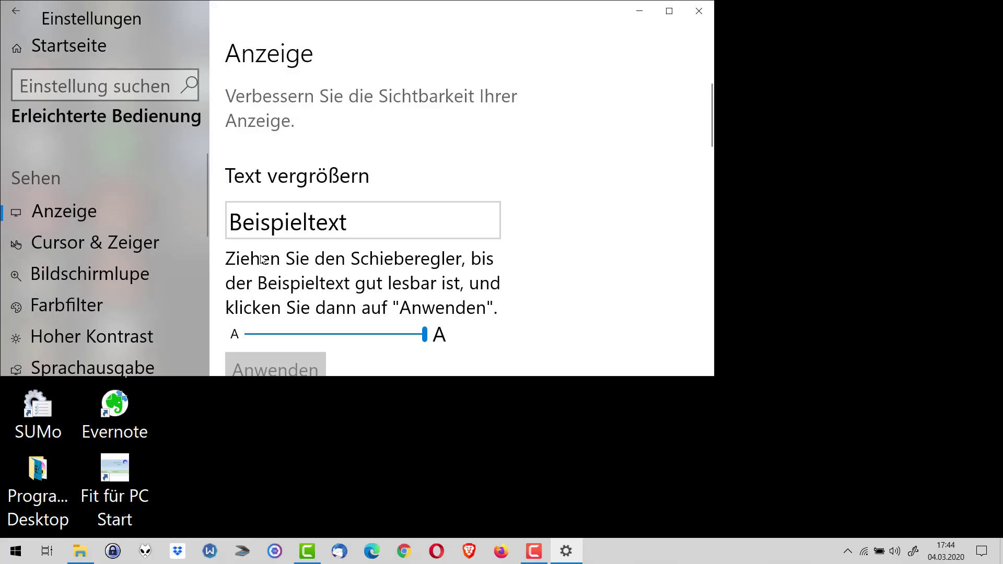
# Step: Move the settings window off the desktop icons and apply smaller text sizes, first about a third, then just under half of the range
pyautogui.moveTo(372, 21); pyautogui.dragTo(698, 60)
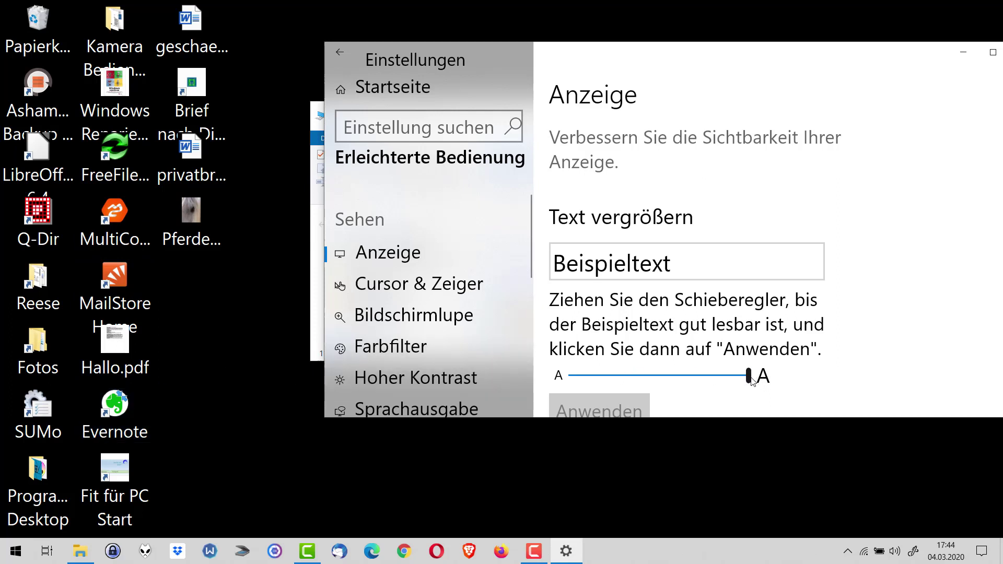
pyautogui.moveTo(755, 380); pyautogui.dragTo(628, 387)
pyautogui.click(608, 406)
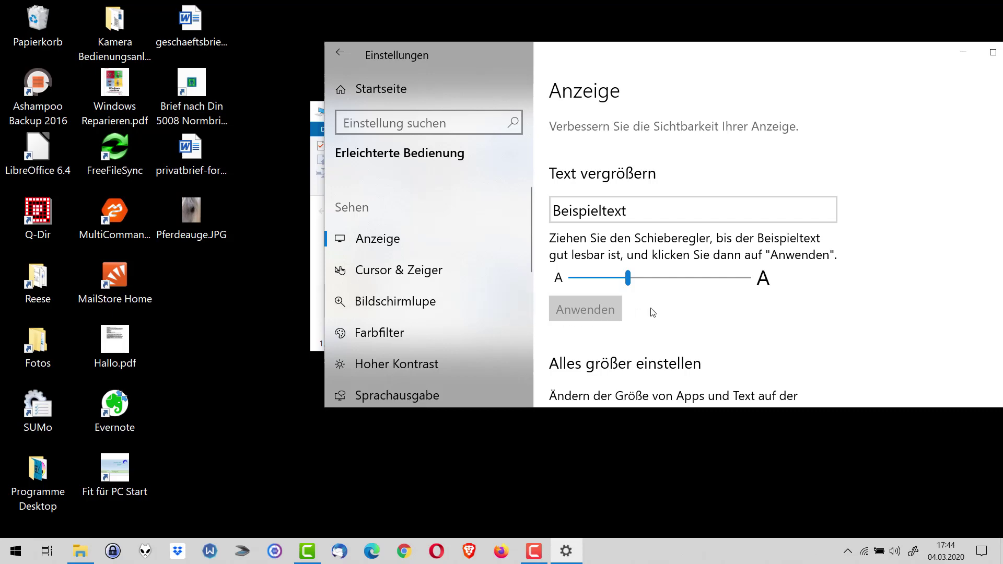
pyautogui.moveTo(629, 282); pyautogui.dragTo(653, 283)
pyautogui.click(580, 311)
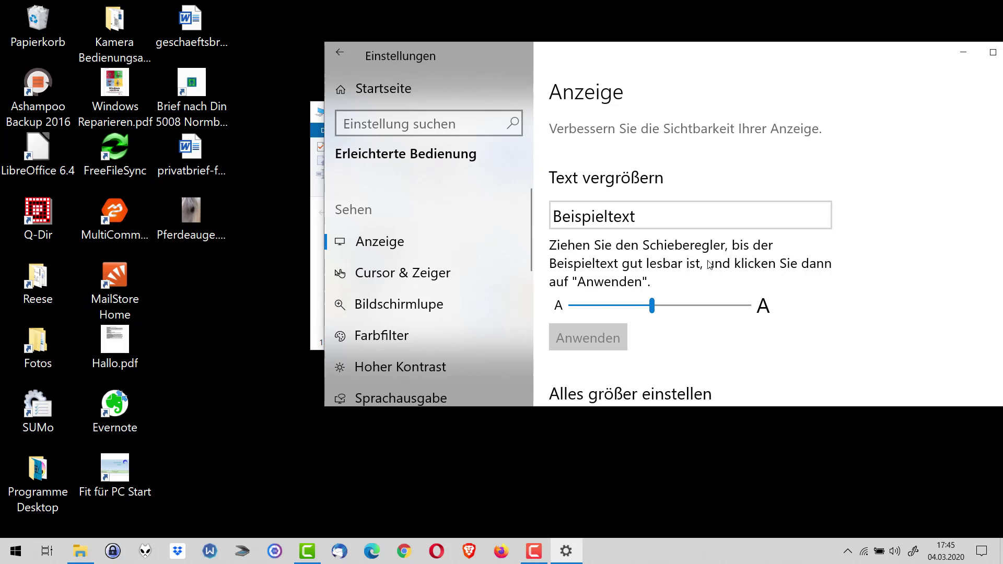
# Step: Preview the smallest text size without applying it and try the built-in display's brightness control, leaving it at 100 %
pyautogui.moveTo(652, 306); pyautogui.dragTo(537, 315)
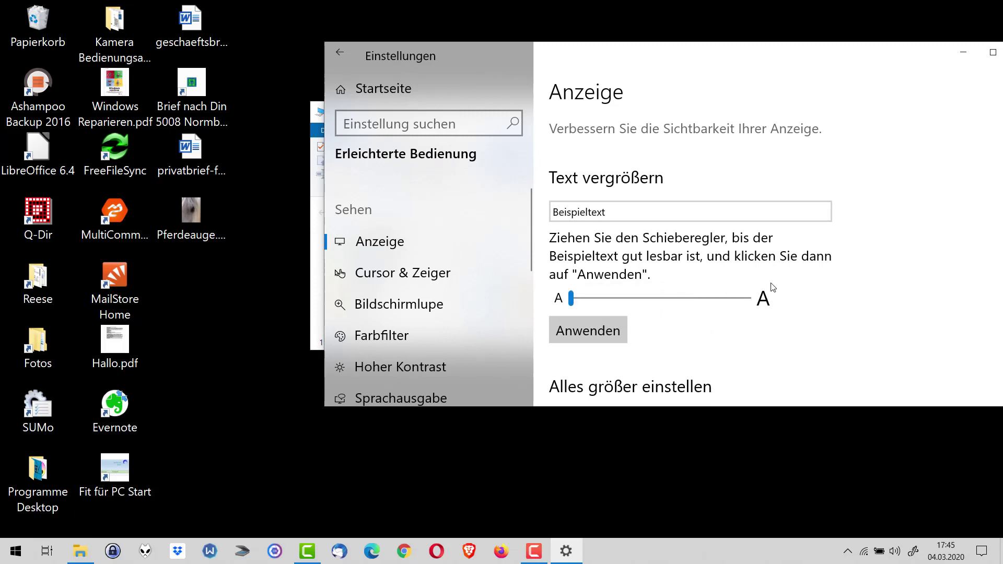
pyautogui.scroll(-5, 772, 287)
pyautogui.scroll(-2, 773, 287)
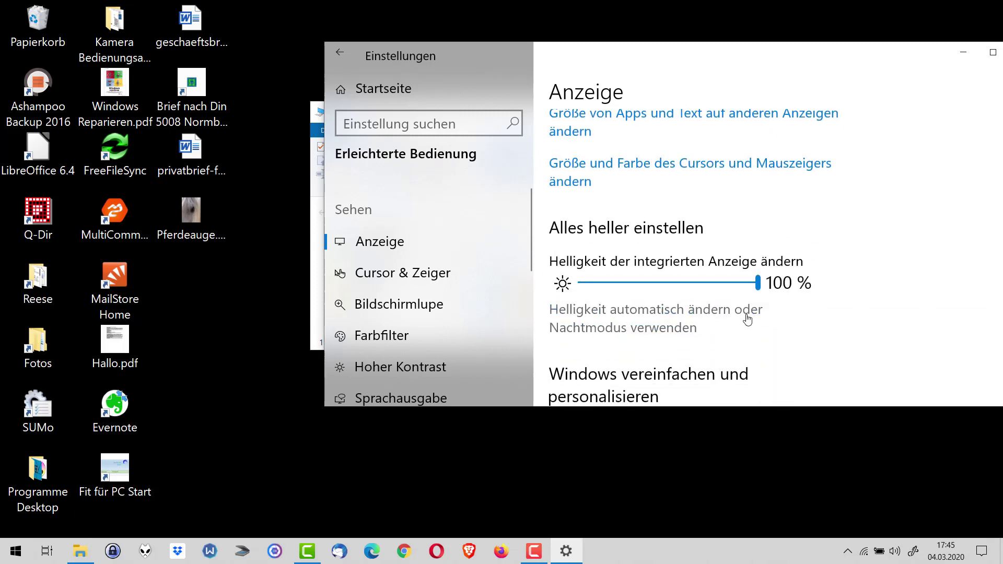
pyautogui.click(758, 283)
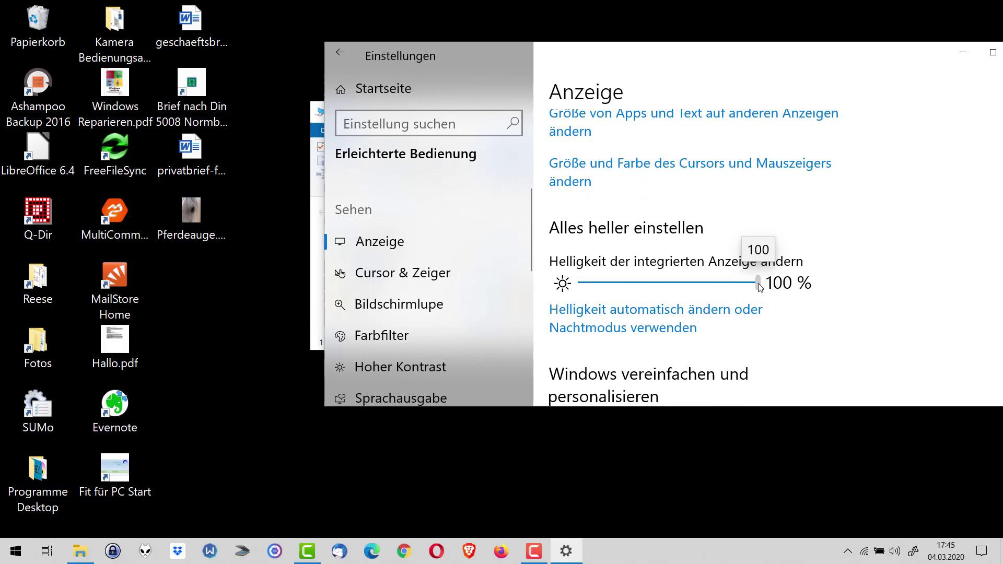
pyautogui.moveTo(757, 283); pyautogui.dragTo(799, 315)
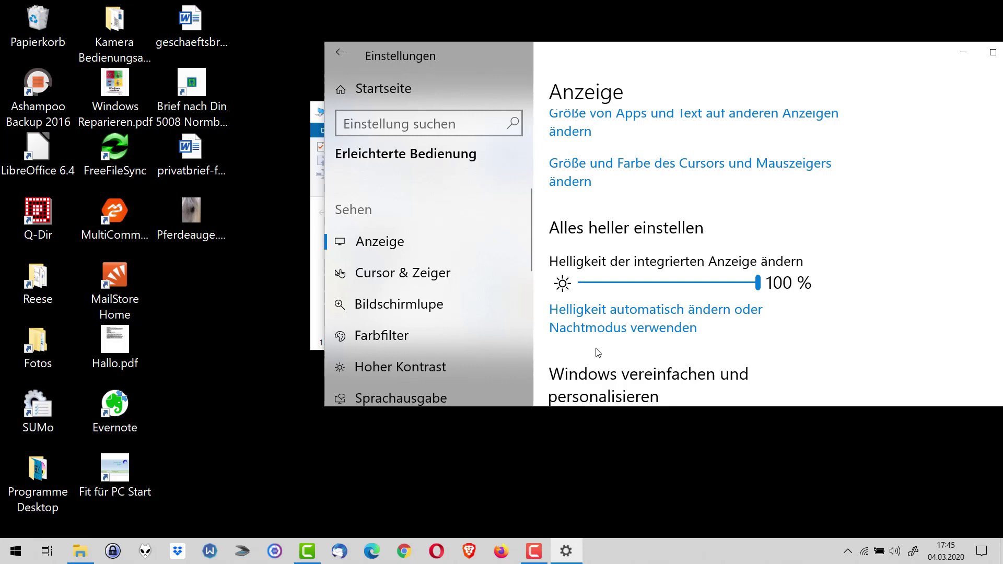
# Step: Open the Hoher Kontrast page of Erleichterte Bedienung and turn on Hohen Kontrast aktivieren
pyautogui.moveTo(528, 255); pyautogui.dragTo(529, 286)
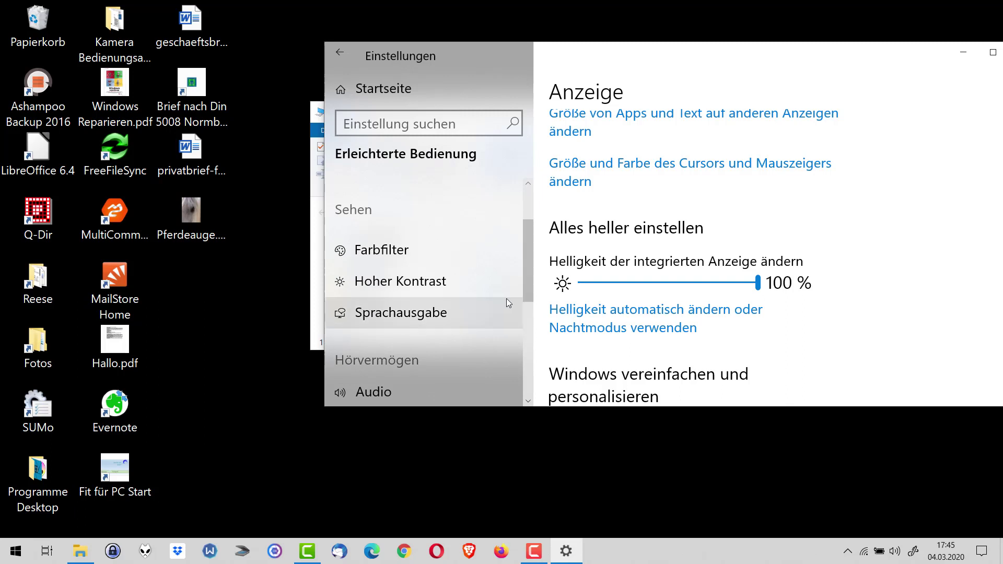
pyautogui.click(407, 282)
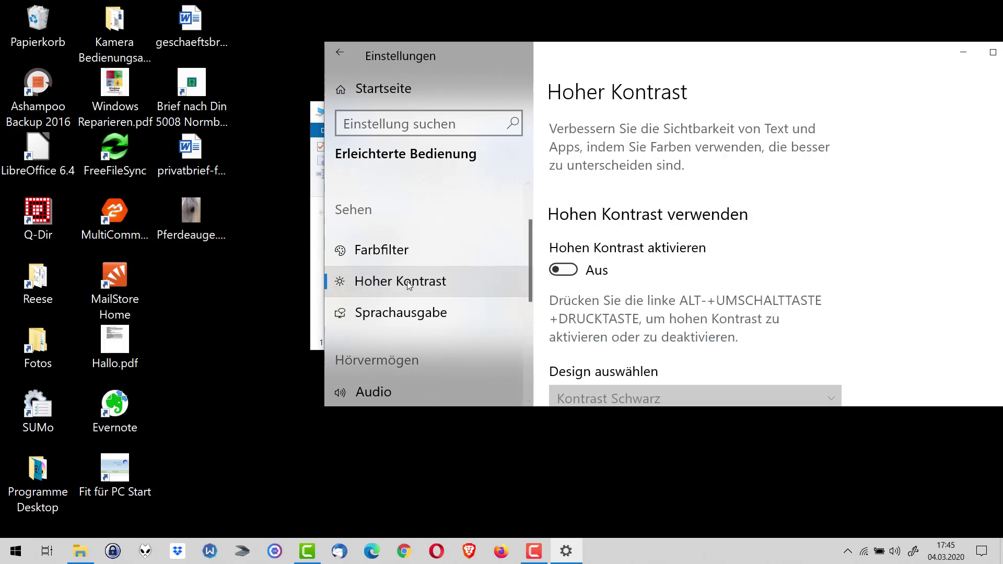
pyautogui.click(574, 270)
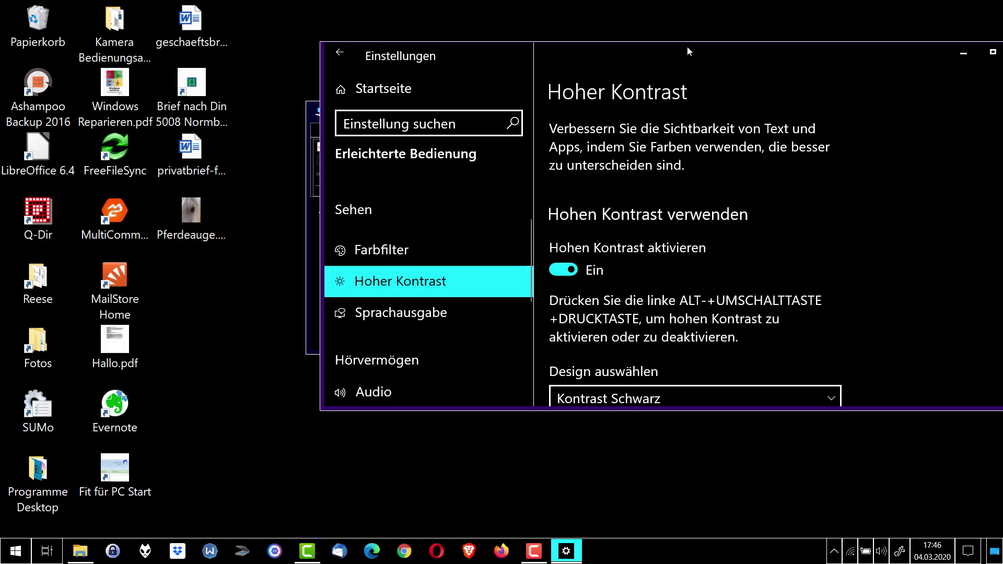
# Step: Move the settings window down to uncover the Dieser PC window and shift that window slightly higher
pyautogui.moveTo(701, 51); pyautogui.dragTo(609, 401)
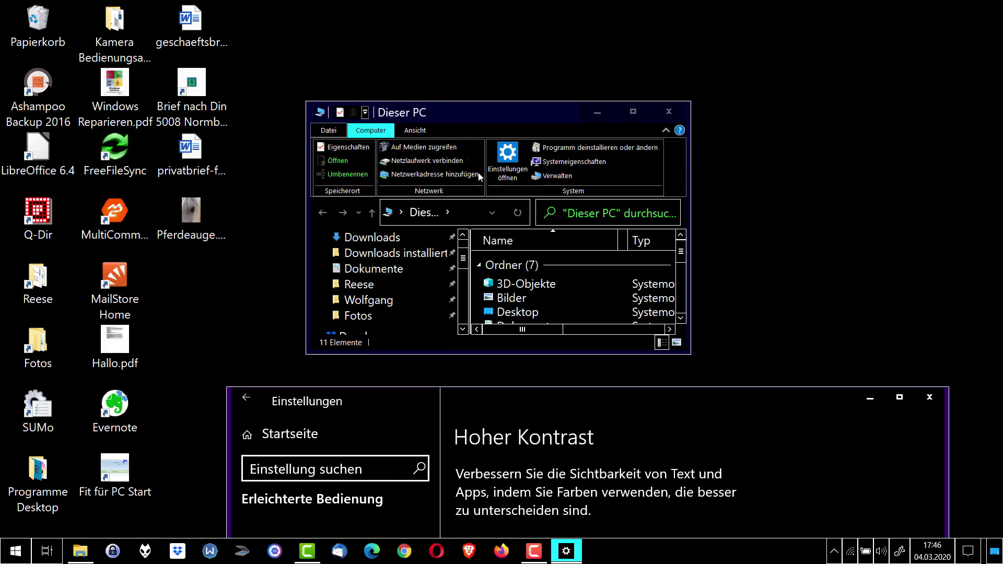
pyautogui.moveTo(475, 113); pyautogui.dragTo(472, 79)
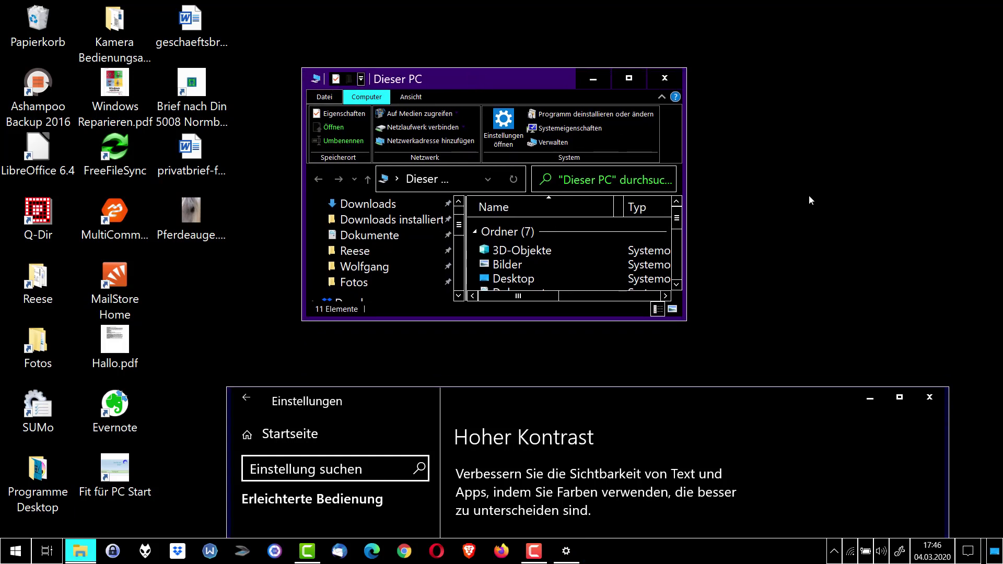
# Step: Move the settings window back up the desktop and extend its height to show the Design auswählen options
pyautogui.click(701, 398)
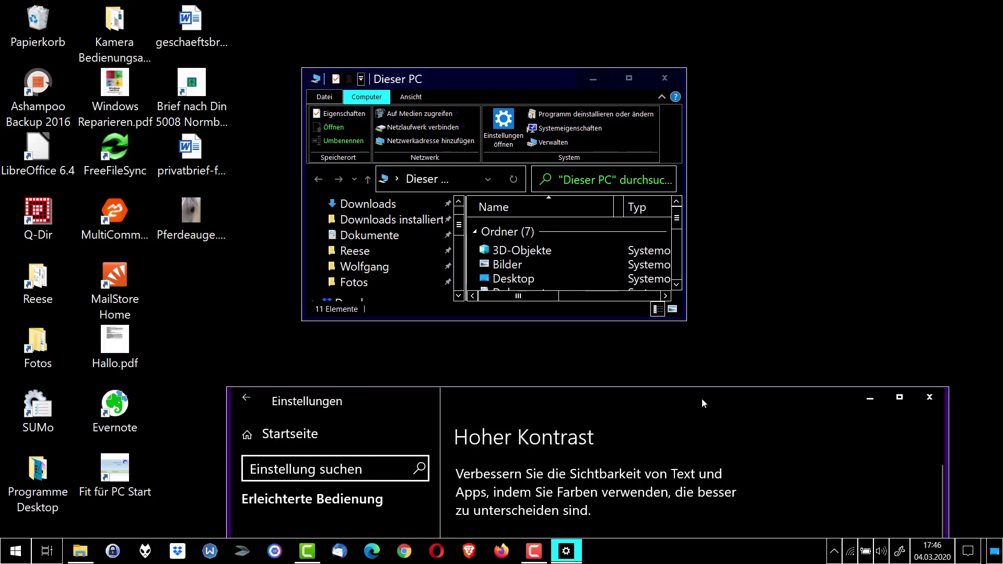
pyautogui.moveTo(701, 398); pyautogui.dragTo(703, 371)
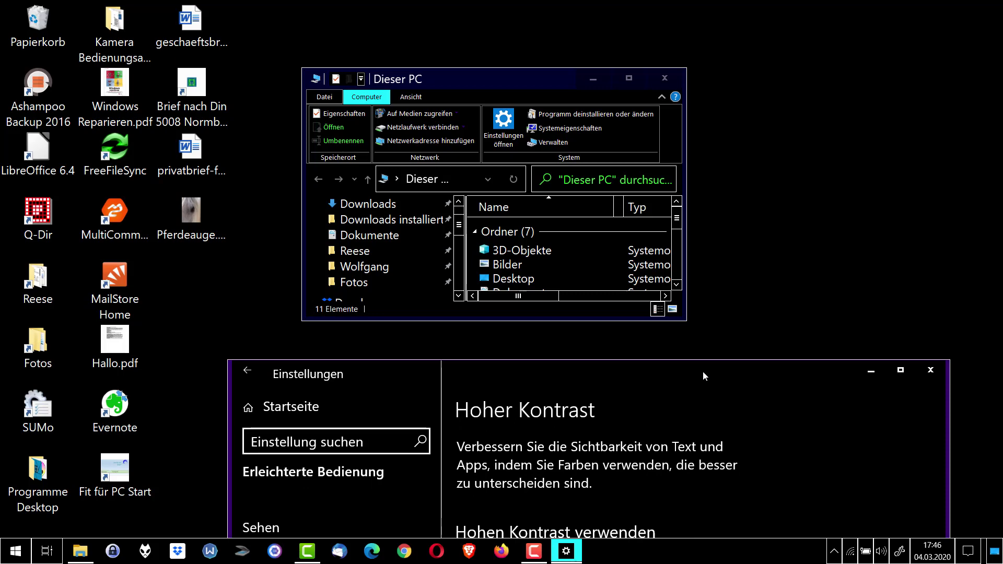
pyautogui.moveTo(703, 371); pyautogui.dragTo(700, 64)
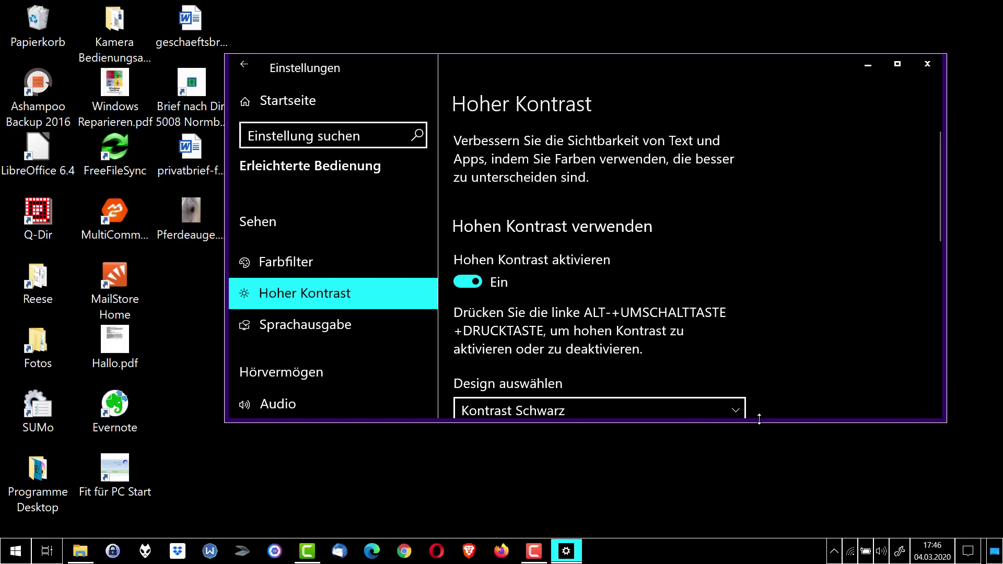
pyautogui.moveTo(772, 422); pyautogui.dragTo(779, 499)
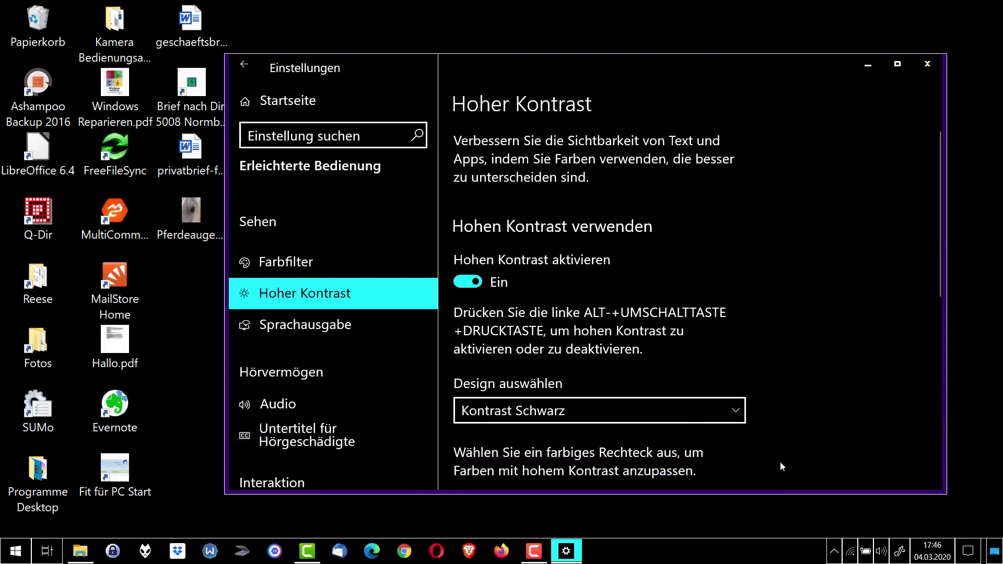
# Step: View the Design auswählen options without changing the theme, and turn off Hohen Kontrast aktivieren
pyautogui.click(735, 412)
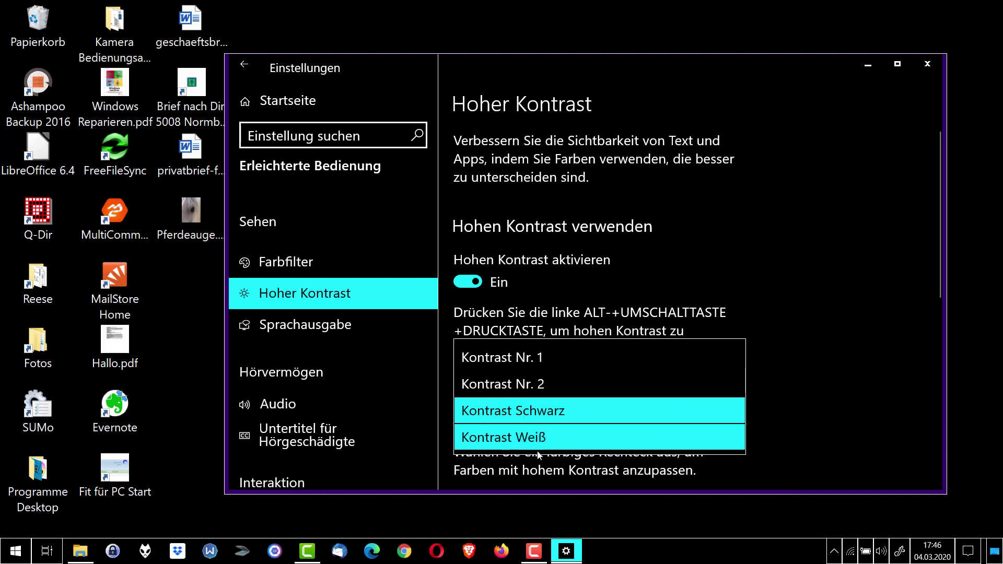
pyautogui.click(813, 376)
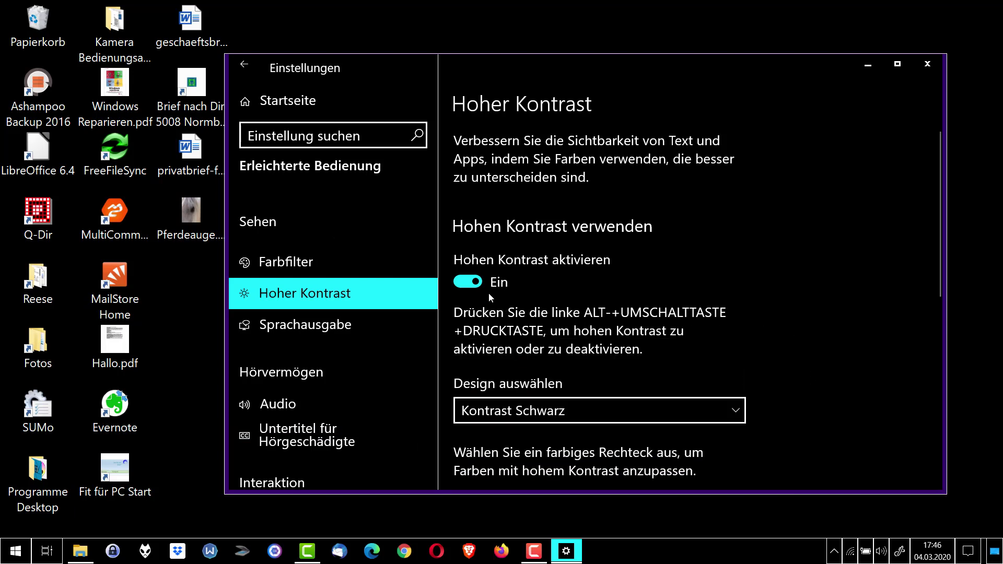
pyautogui.click(466, 282)
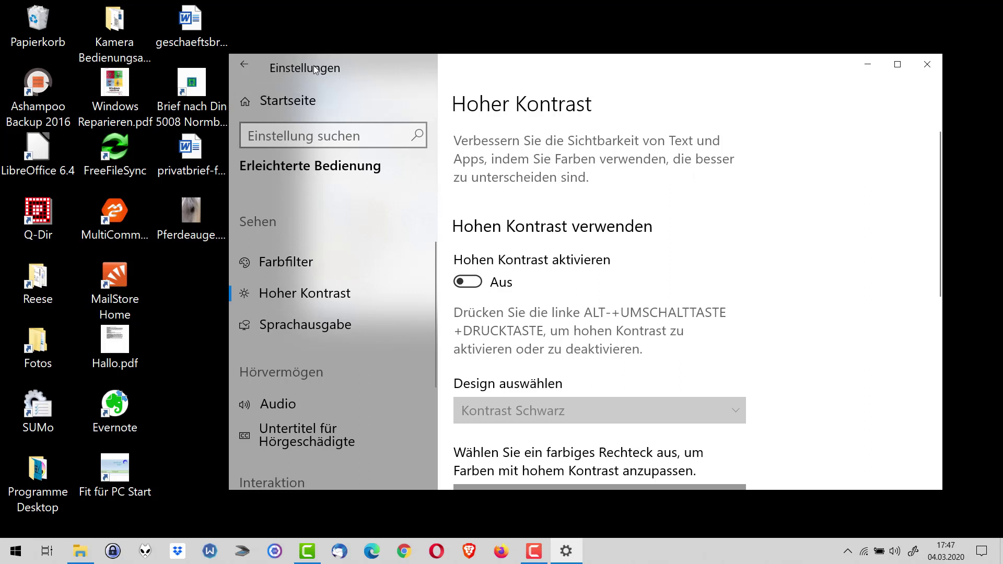
# Step: Return to the Anzeige page of Erleichterte Bedienung and apply the smallest text size under Text vergrößern
pyautogui.click(243, 62)
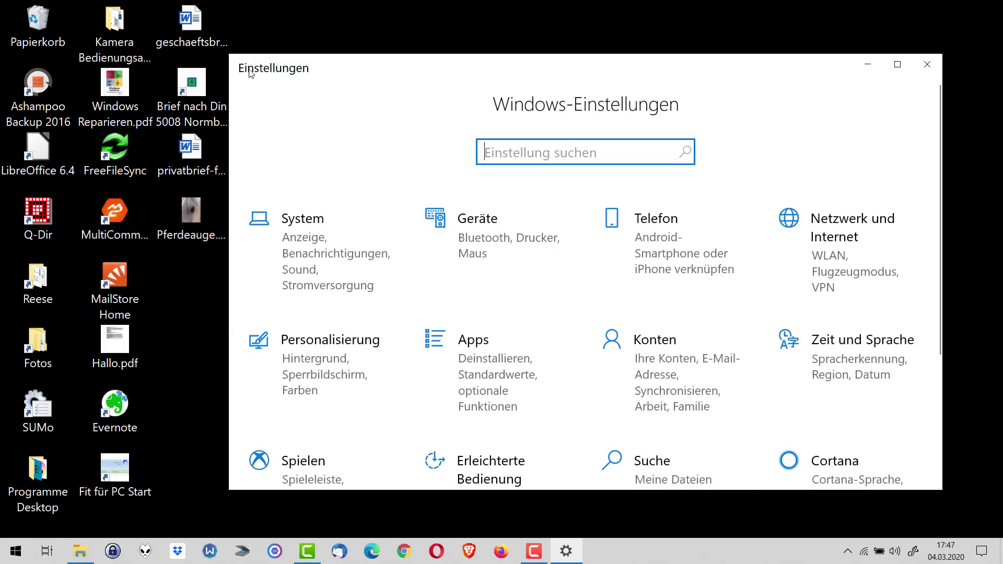
pyautogui.click(499, 471)
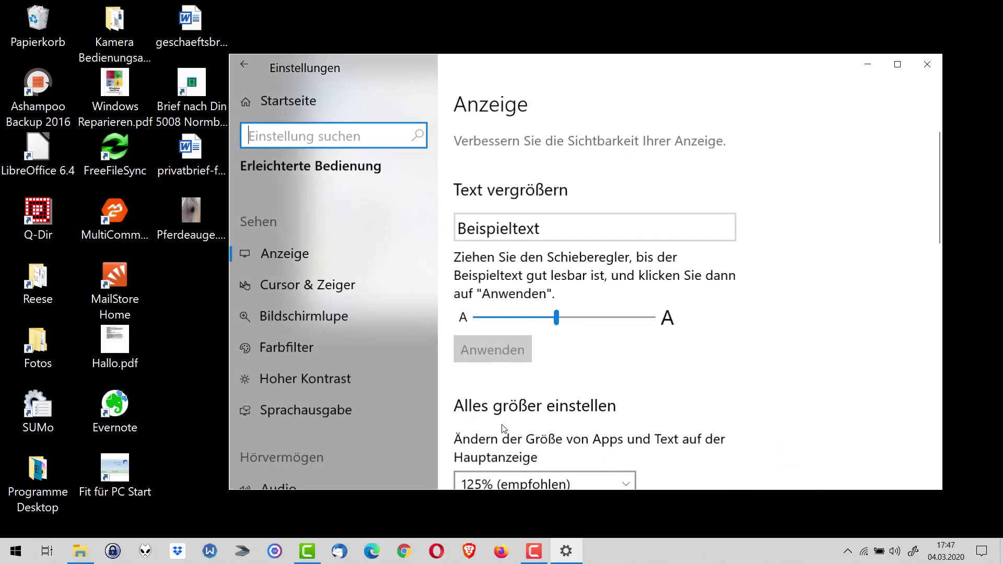
pyautogui.moveTo(555, 326); pyautogui.dragTo(454, 322)
pyautogui.click(498, 347)
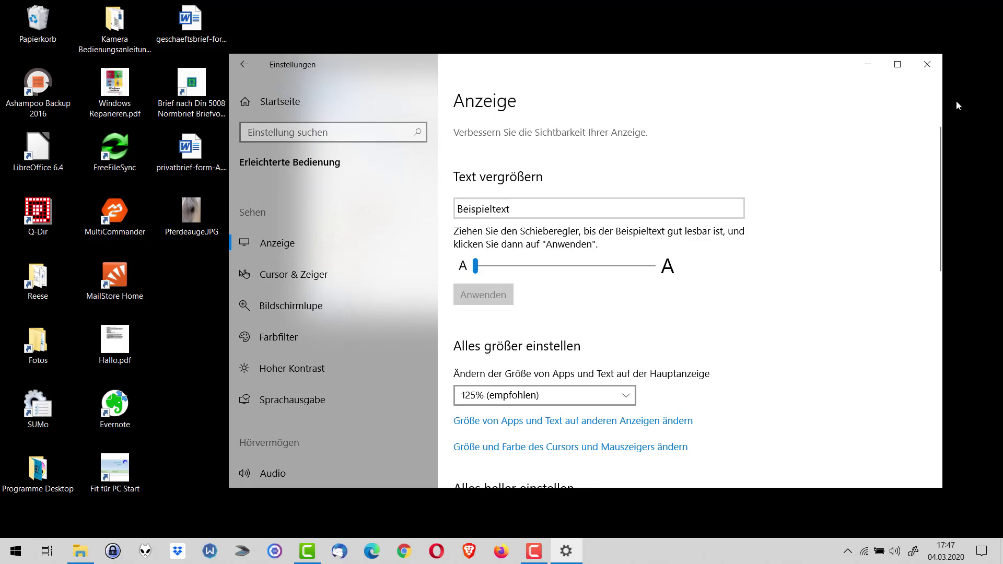
# Step: Close the settings window, enlarge the Dieser PC window and slightly widen its navigation pane
pyautogui.click(927, 64)
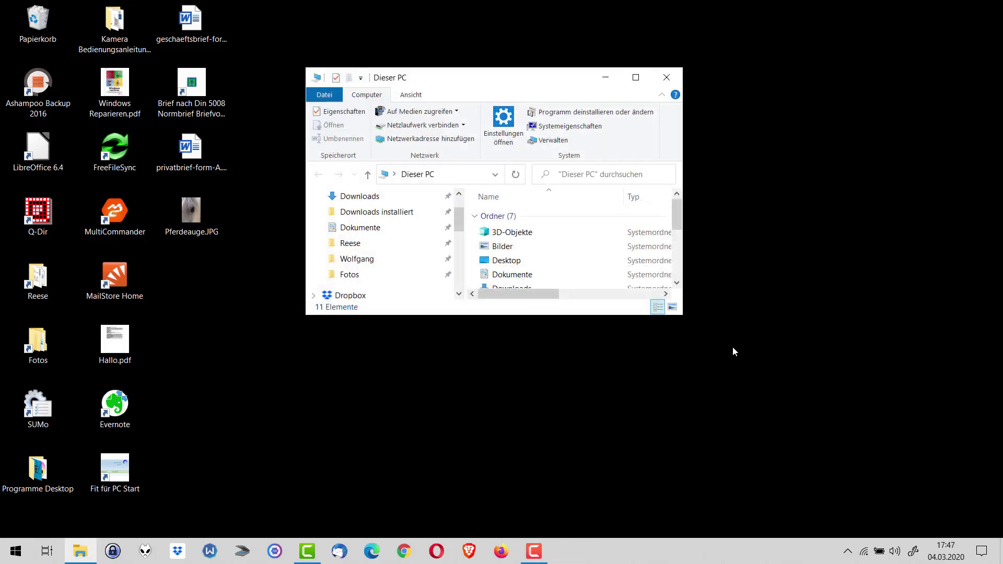
pyautogui.moveTo(684, 316); pyautogui.dragTo(841, 523)
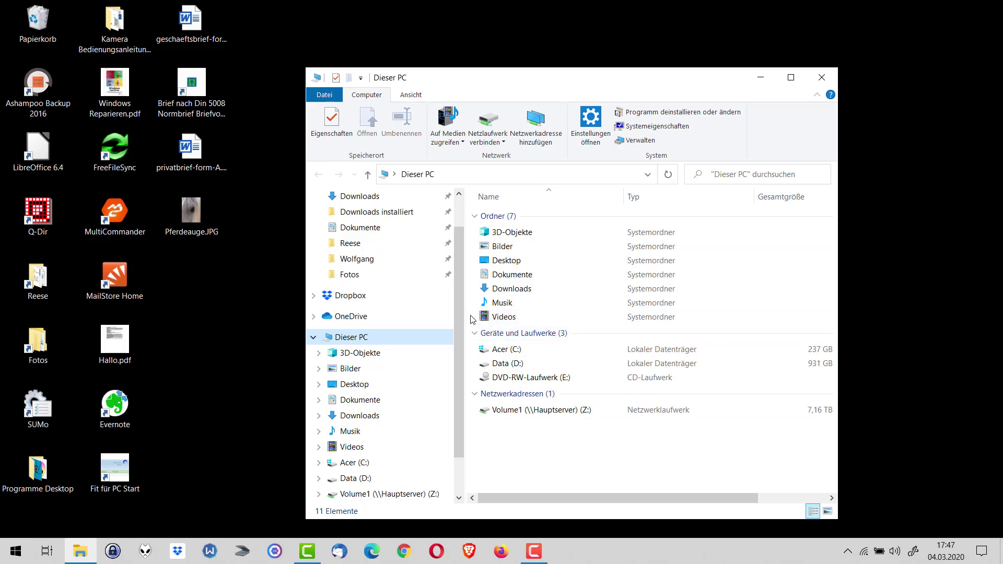
pyautogui.moveTo(466, 314)
pyautogui.mouseDown()
pyautogui.moveTo(433, 316)
pyautogui.moveTo(584, 325)
pyautogui.moveTo(478, 330)
pyautogui.mouseUp()
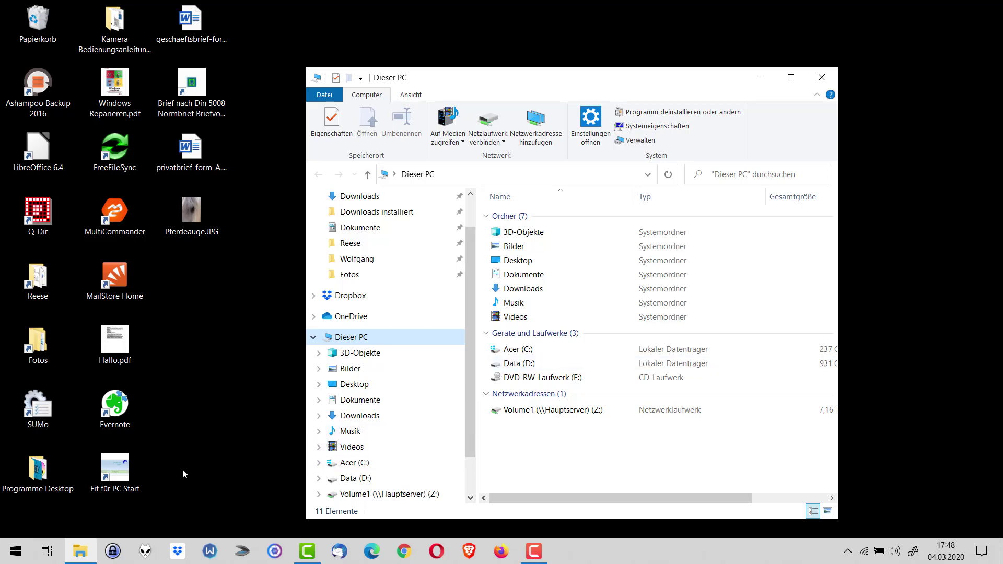
# Step: Open the Windows settings and go to the Maus page under Geräte
pyautogui.click(16, 551)
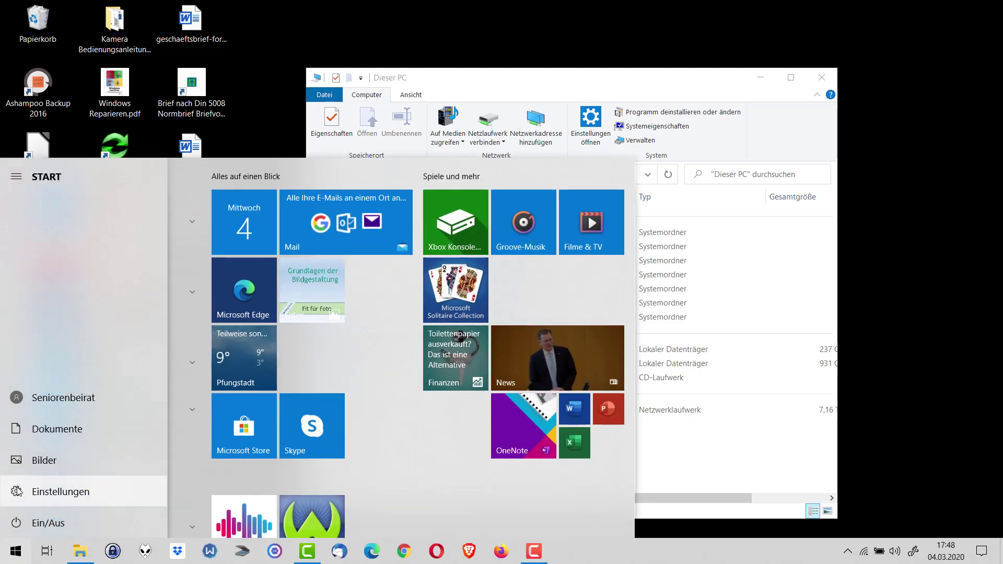
pyautogui.click(17, 491)
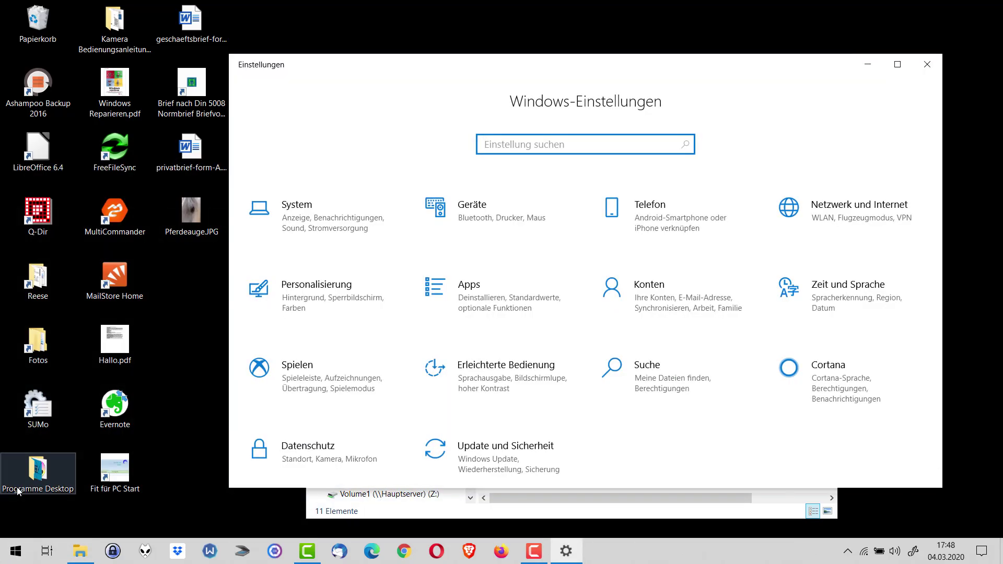
pyautogui.click(476, 218)
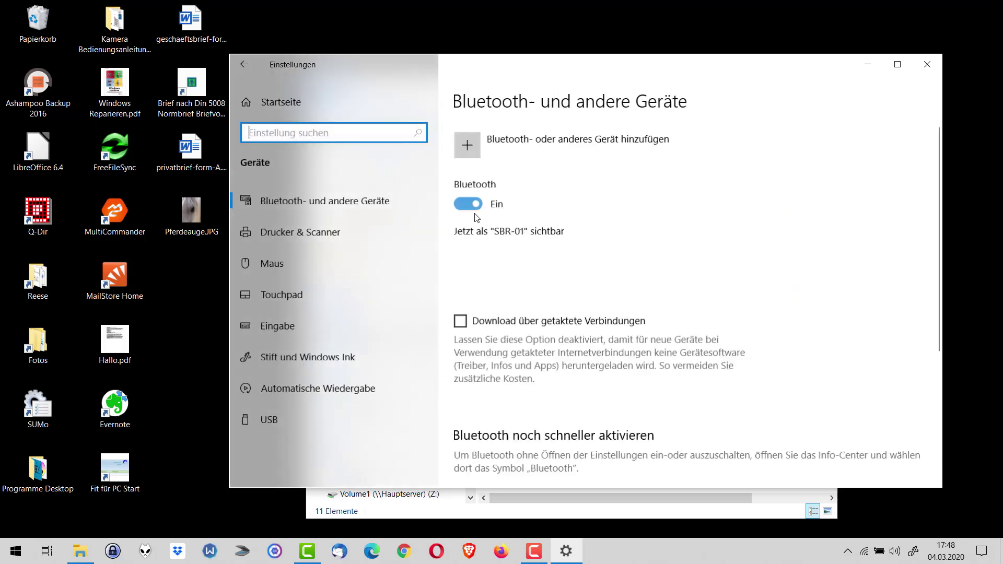
pyautogui.click(269, 263)
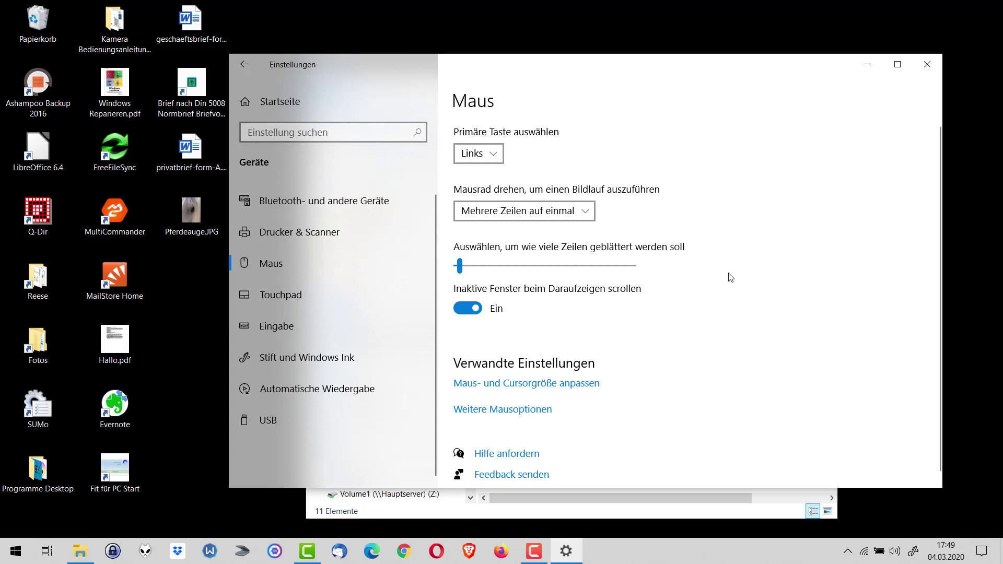
# Step: Reposition and widen the settings window, and open Weitere Mausoptionen with its dialog moved clear of the desktop's edge
pyautogui.moveTo(631, 73); pyautogui.dragTo(587, 66)
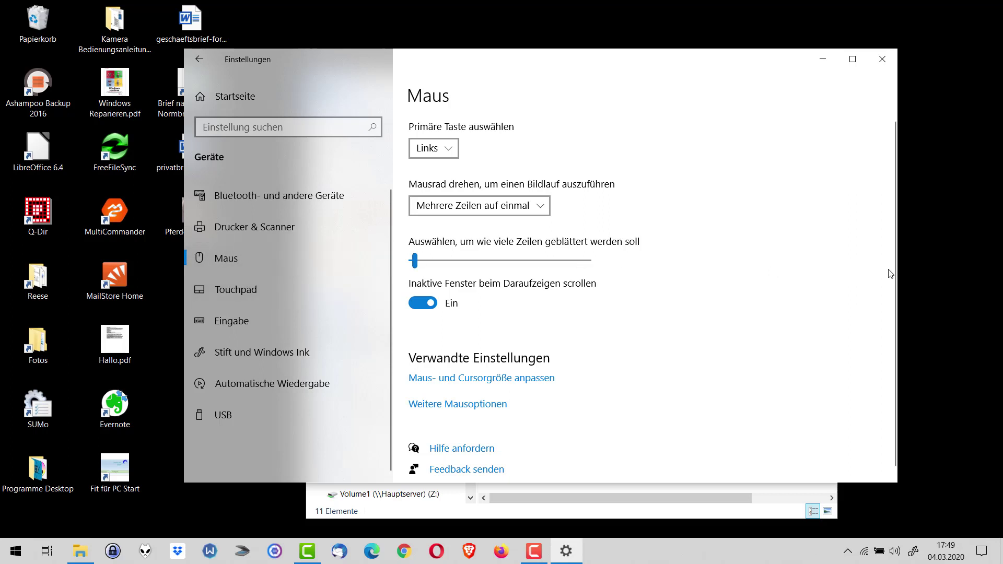
pyautogui.moveTo(897, 269); pyautogui.dragTo(999, 268)
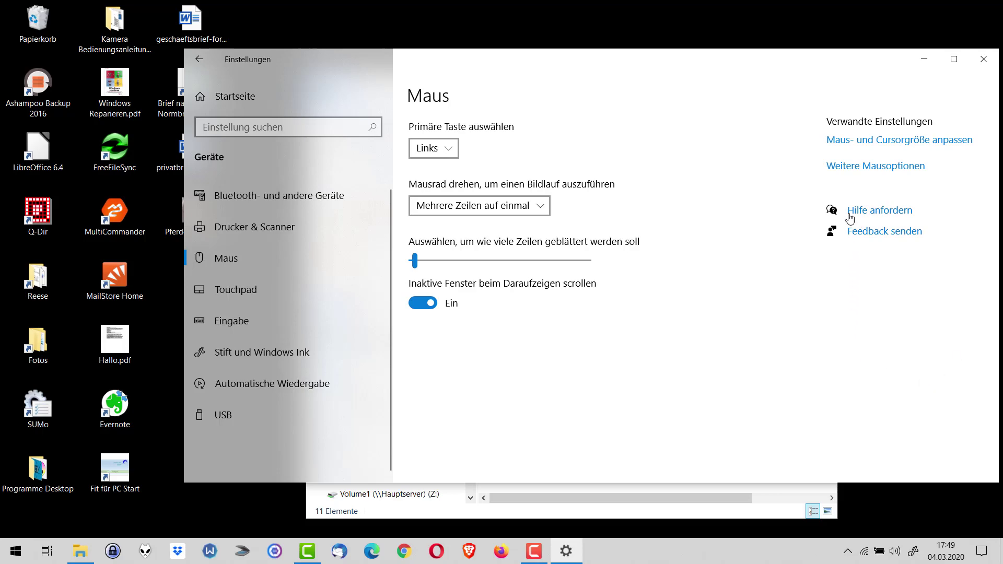
pyautogui.click(865, 170)
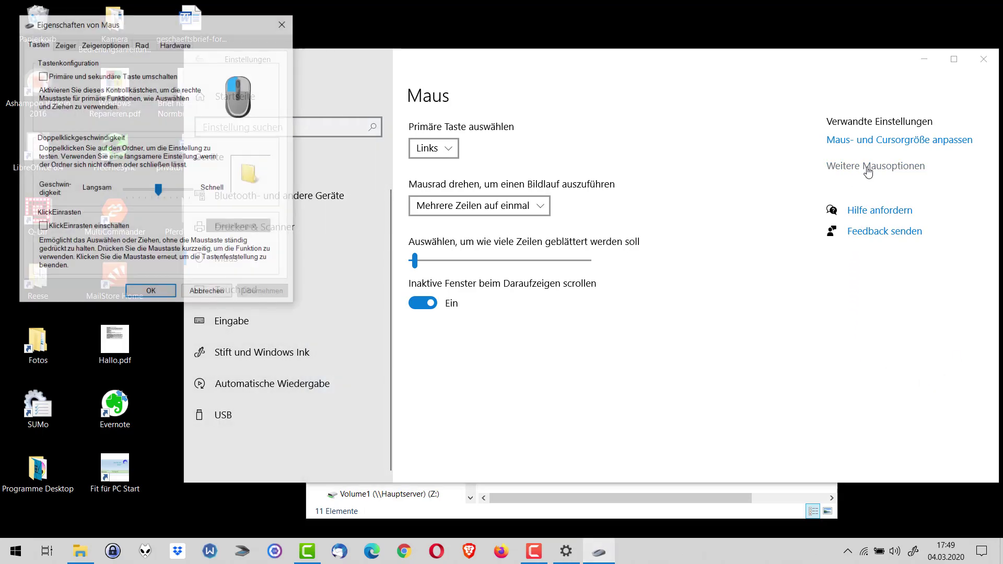
pyautogui.moveTo(148, 24); pyautogui.dragTo(251, 29)
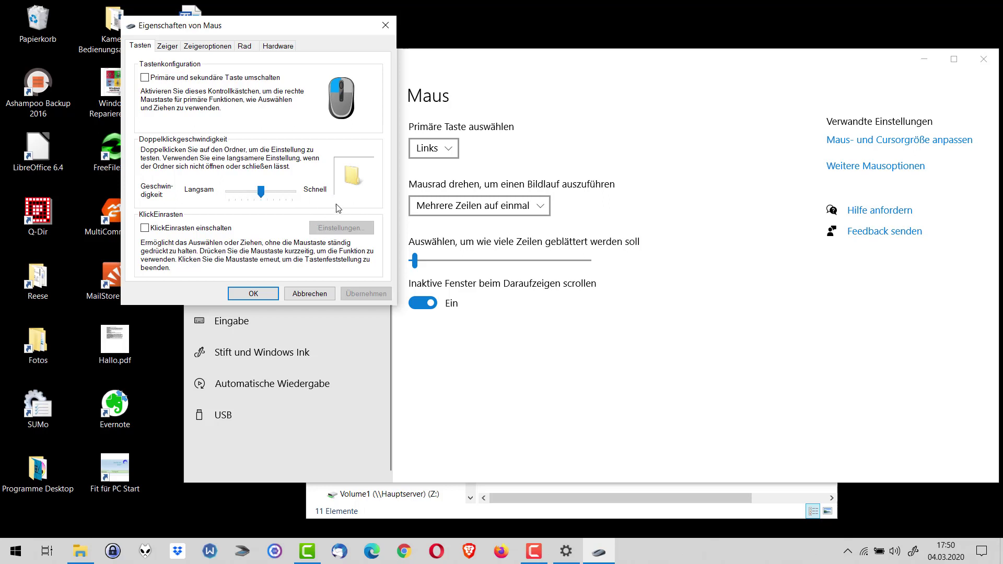
# Step: Test the double-click speed on the sample folder, slow it down toward Langsam and test it again
pyautogui.doubleClick(353, 180)
pyautogui.moveTo(262, 192); pyautogui.dragTo(241, 192)
pyautogui.doubleClick(353, 179)
pyautogui.doubleClick(352, 179)
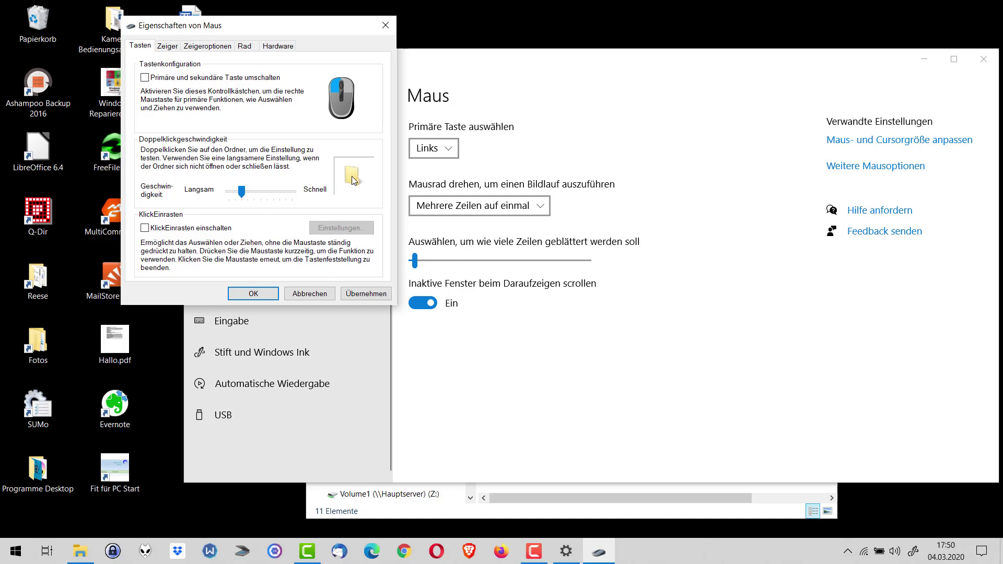
# Step: Raise the double-click speed to slightly above the middle of the scale and test it on the sample folder
pyautogui.moveTo(245, 193); pyautogui.dragTo(267, 196)
pyautogui.click(269, 197)
pyautogui.doubleClick(350, 180)
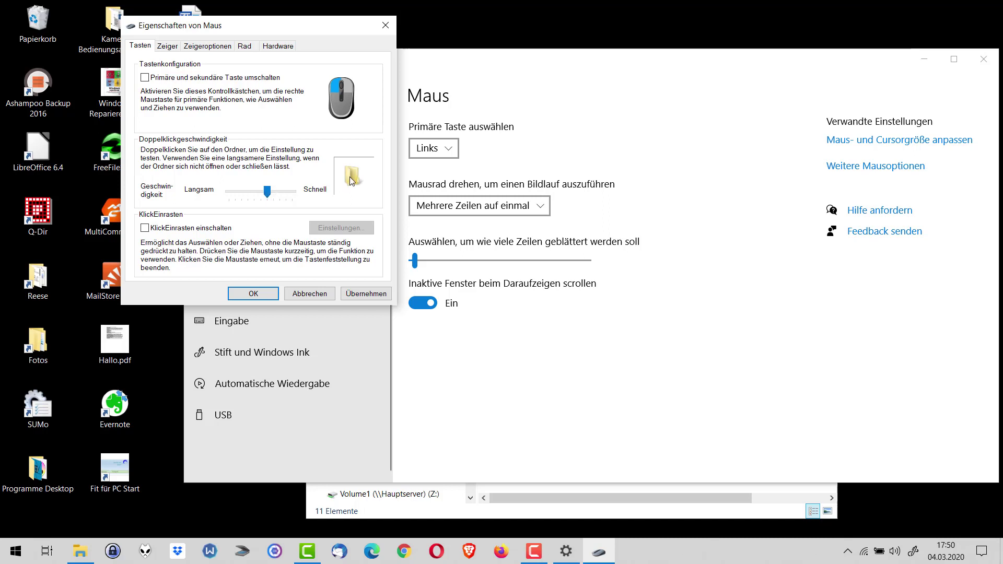
pyautogui.doubleClick(350, 180)
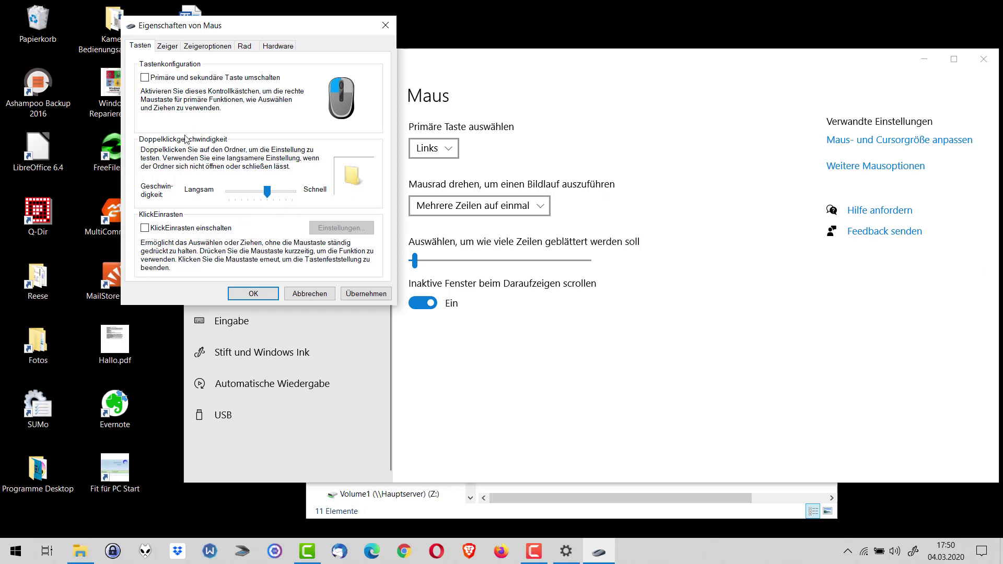
# Step: Under Zeigeroptionen, try slow and fast pointer speeds, restore the middle speed, and toggle Zeigerbeschleunigung verbessern off and on
pyautogui.click(212, 51)
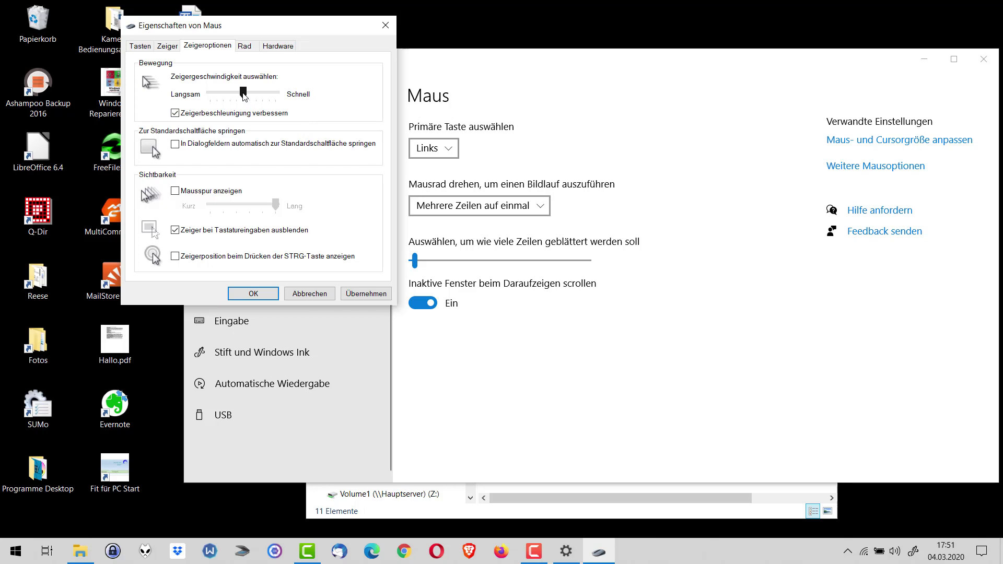
pyautogui.moveTo(243, 95); pyautogui.dragTo(211, 95)
pyautogui.moveTo(211, 94); pyautogui.dragTo(285, 96)
pyautogui.moveTo(269, 93); pyautogui.dragTo(244, 102)
pyautogui.click(175, 113)
pyautogui.click(175, 113)
# Step: Try Mausspur anzeigen and Zeigerposition beim Drücken der STRG-Taste anzeigen, turn both off again and cancel the mouse properties
pyautogui.click(175, 192)
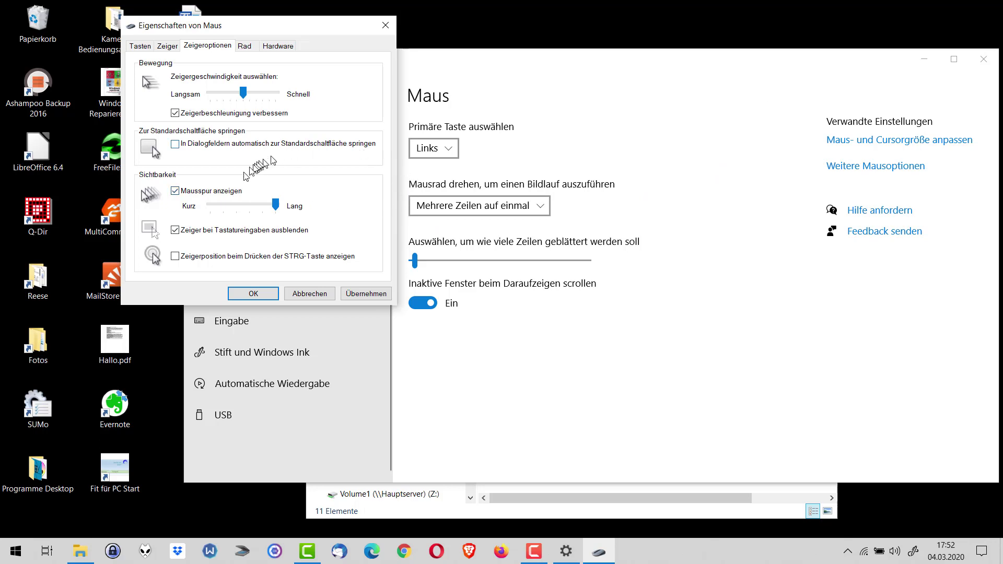
pyautogui.click(177, 193)
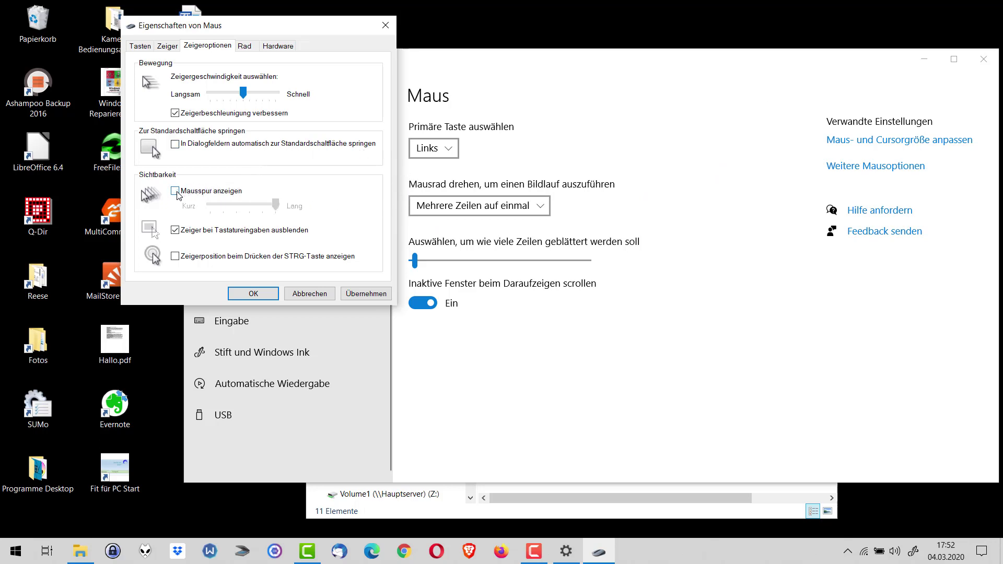
pyautogui.click(176, 256)
pyautogui.press('ctrl')
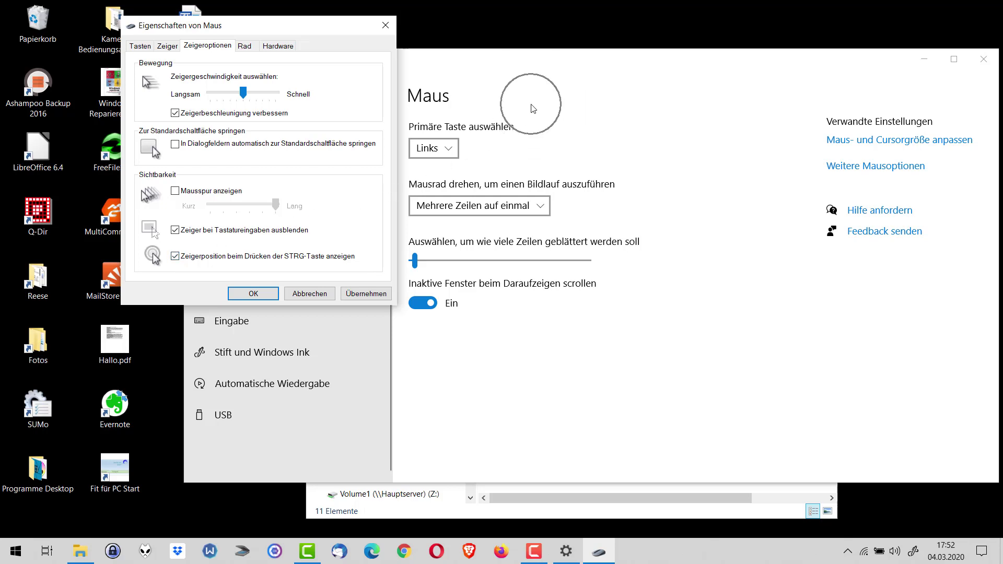
pyautogui.press('ctrl')
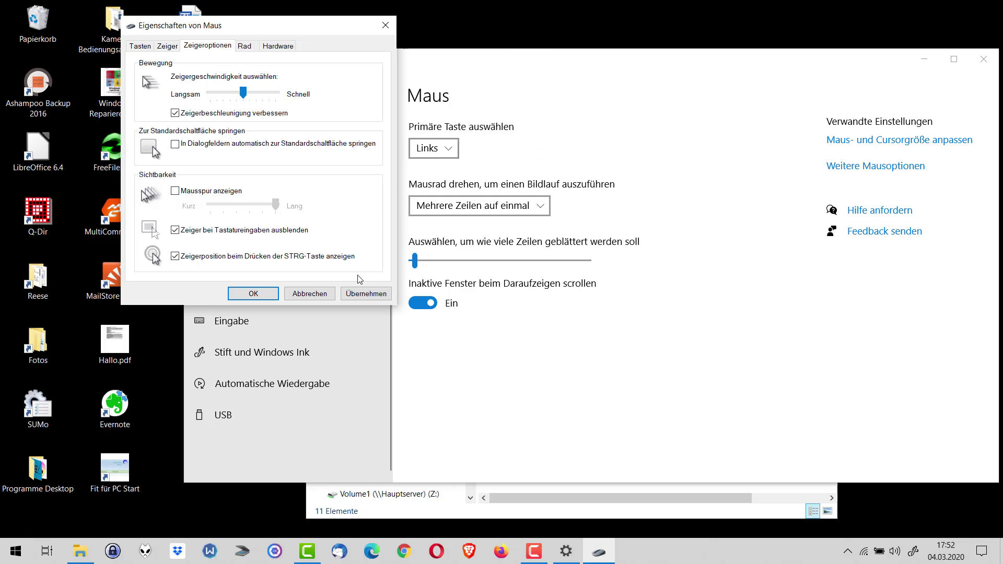
pyautogui.press('ctrl')
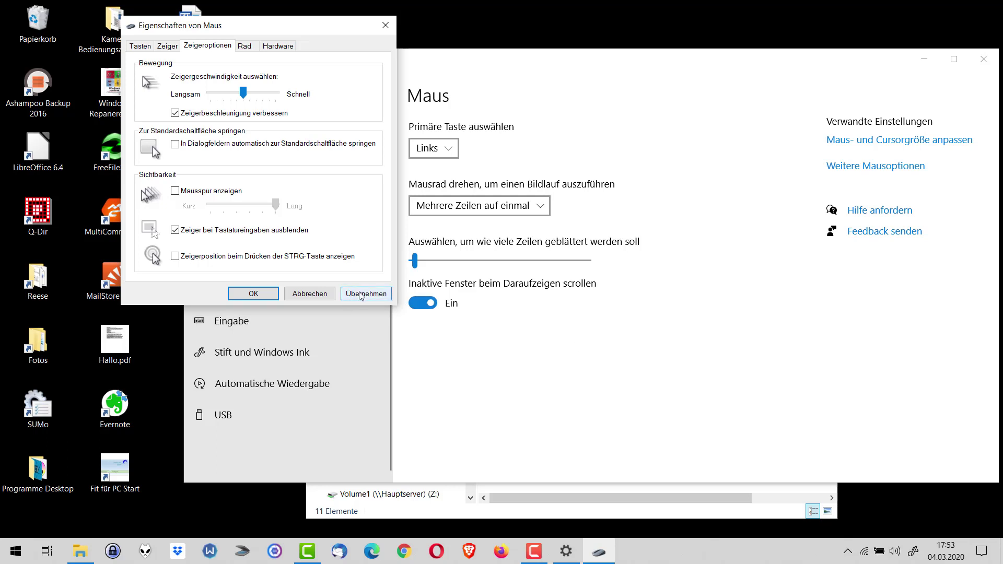
pyautogui.click(313, 291)
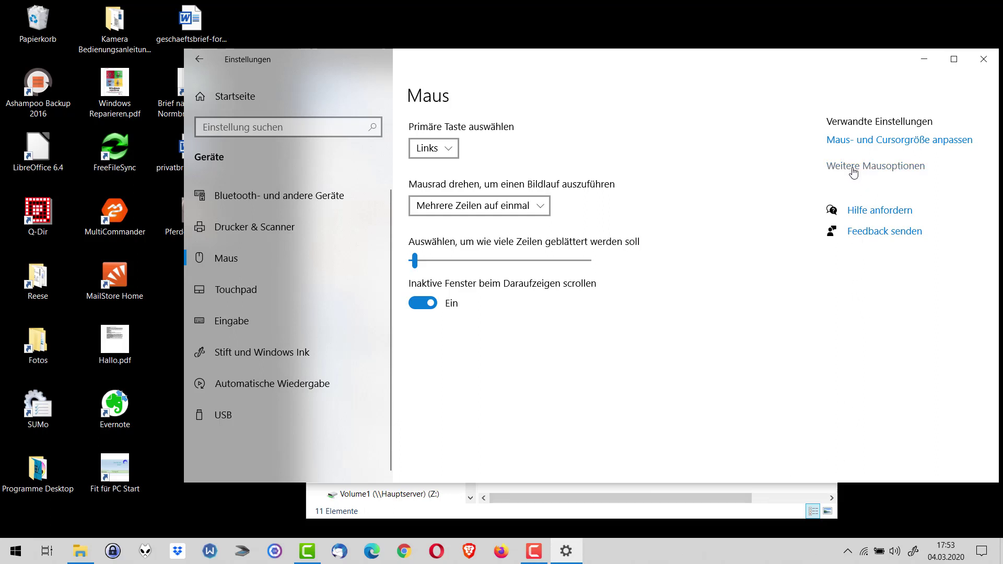
# Step: Open Maus- und Cursorgröße anpassen, try the largest pointer size and return it to the smallest
pyautogui.click(891, 141)
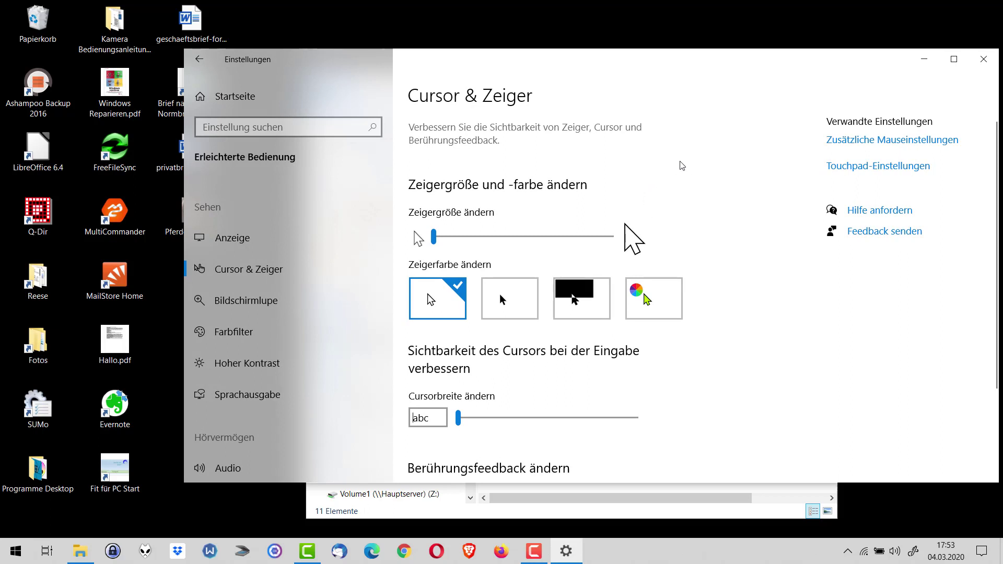
pyautogui.moveTo(436, 239); pyautogui.dragTo(612, 237)
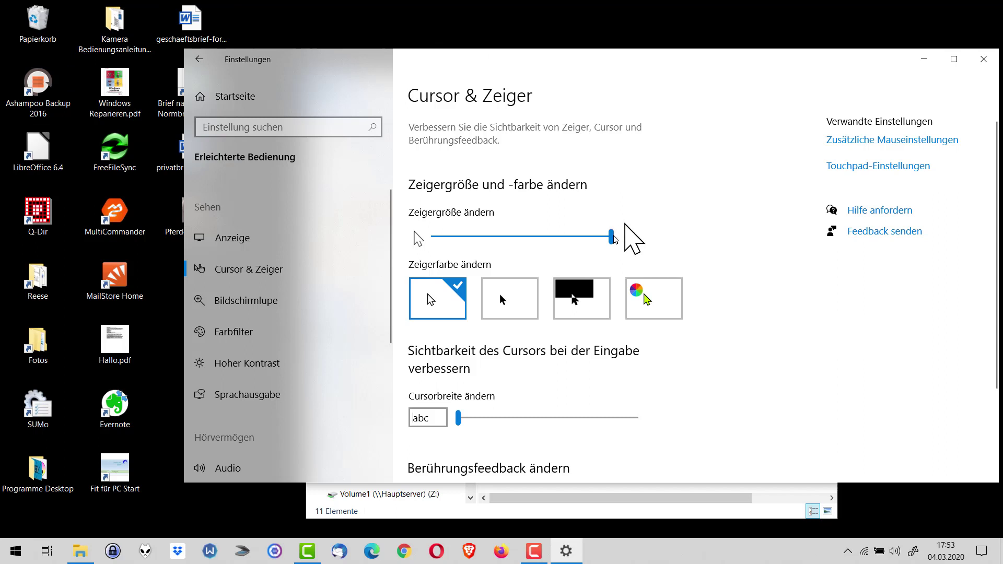
pyautogui.moveTo(614, 236); pyautogui.dragTo(421, 238)
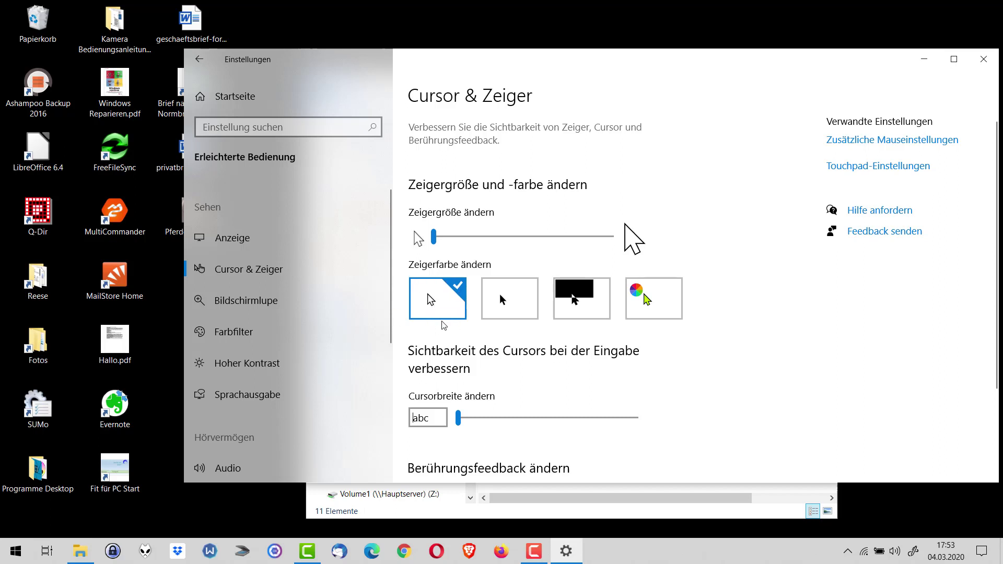
# Step: Try the black and inverted pointer colours, previewing the inverted one at a larger size before resetting the size to smallest
pyautogui.click(509, 303)
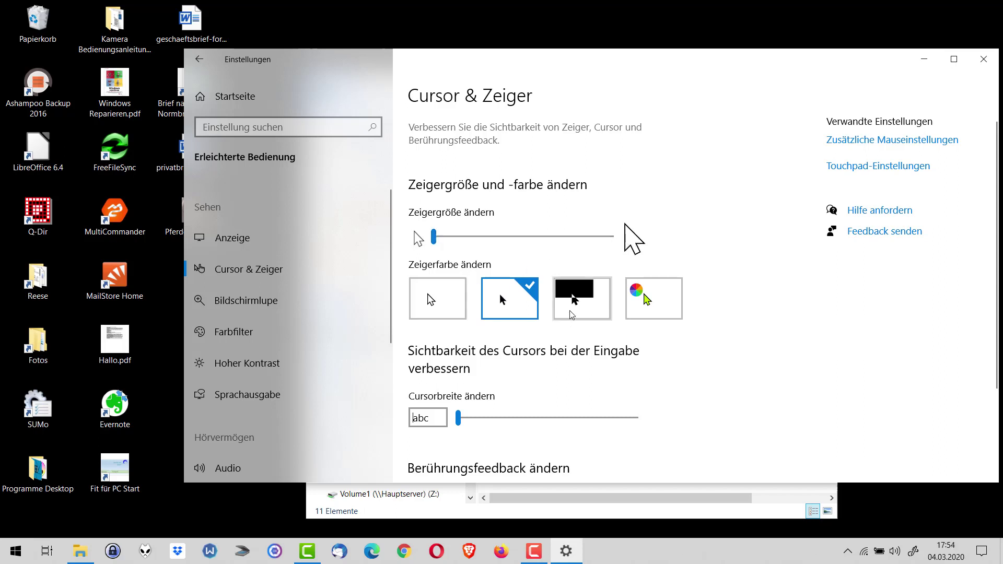
pyautogui.click(584, 304)
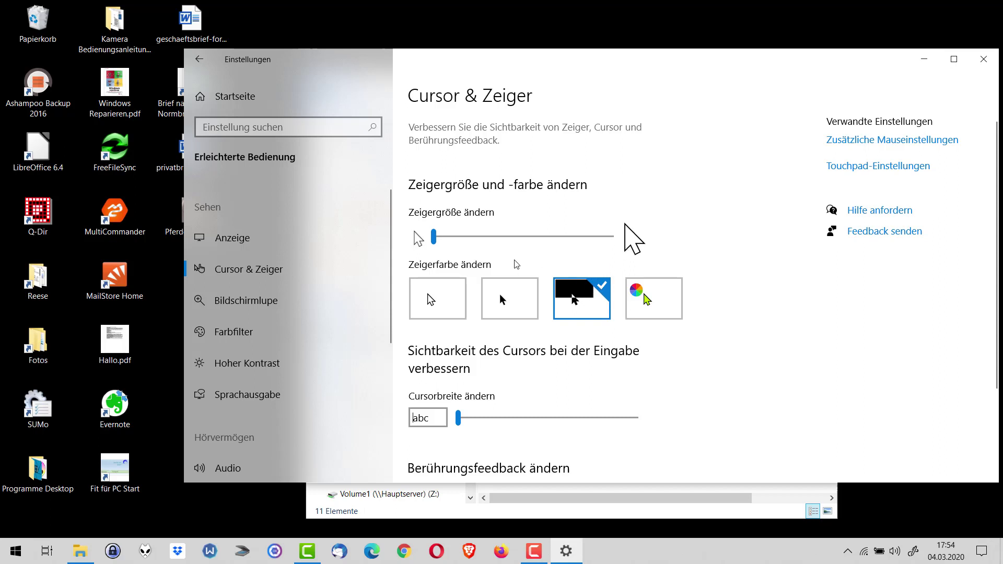
pyautogui.moveTo(434, 238); pyautogui.dragTo(472, 237)
pyautogui.moveTo(476, 240); pyautogui.dragTo(432, 239)
# Step: Try the custom red pointer at a larger size, reset the size to smallest and restore the white pointer
pyautogui.click(647, 299)
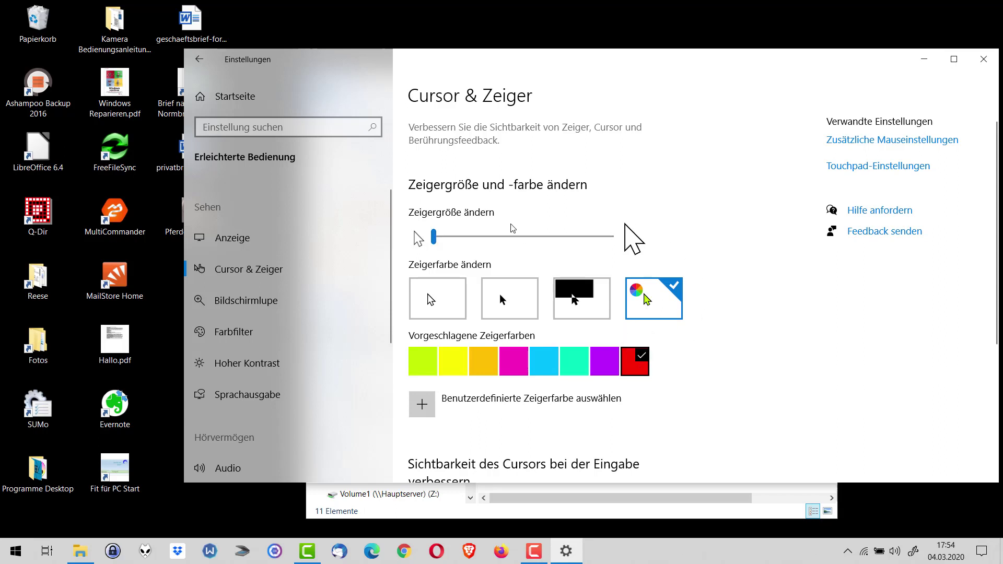
pyautogui.moveTo(434, 237); pyautogui.dragTo(485, 242)
pyautogui.moveTo(473, 239); pyautogui.dragTo(434, 238)
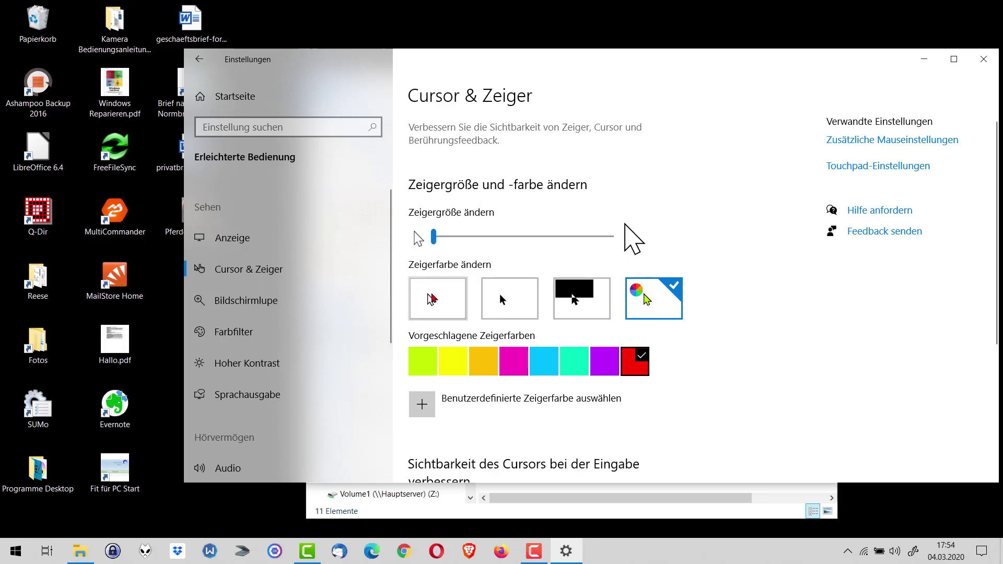
pyautogui.click(432, 299)
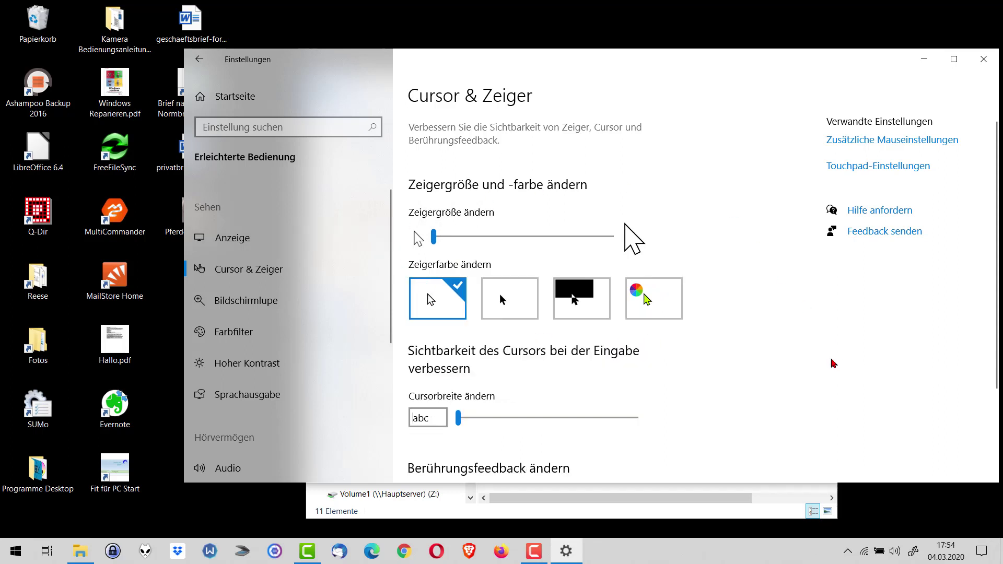
pyautogui.scroll(-3, 838, 369)
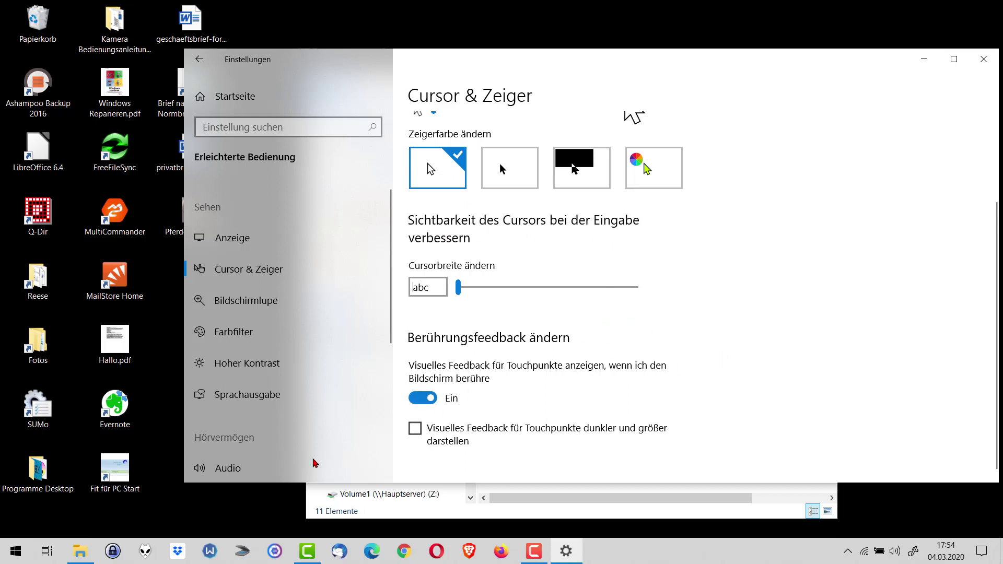
pyautogui.click(17, 555)
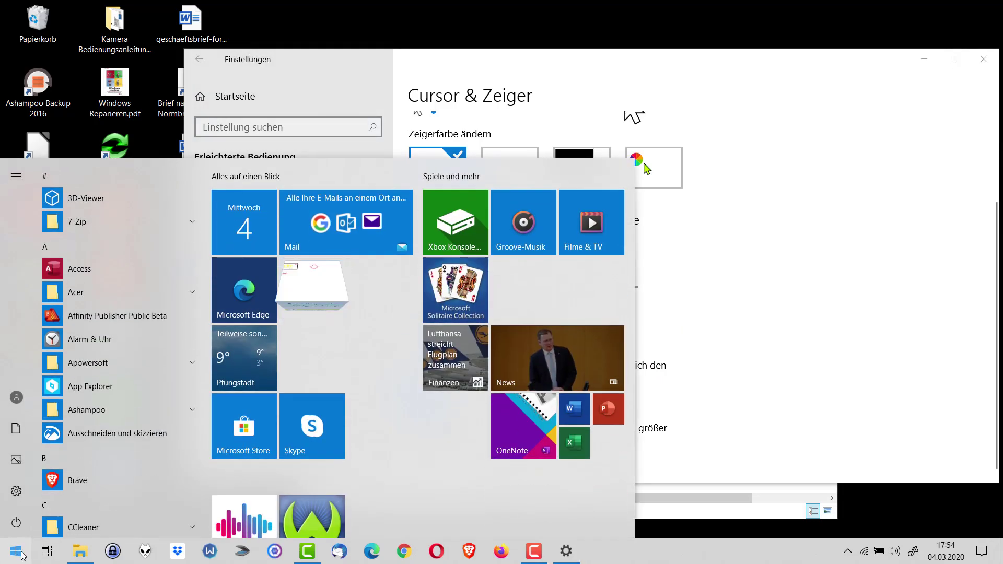
pyautogui.write('dditor')
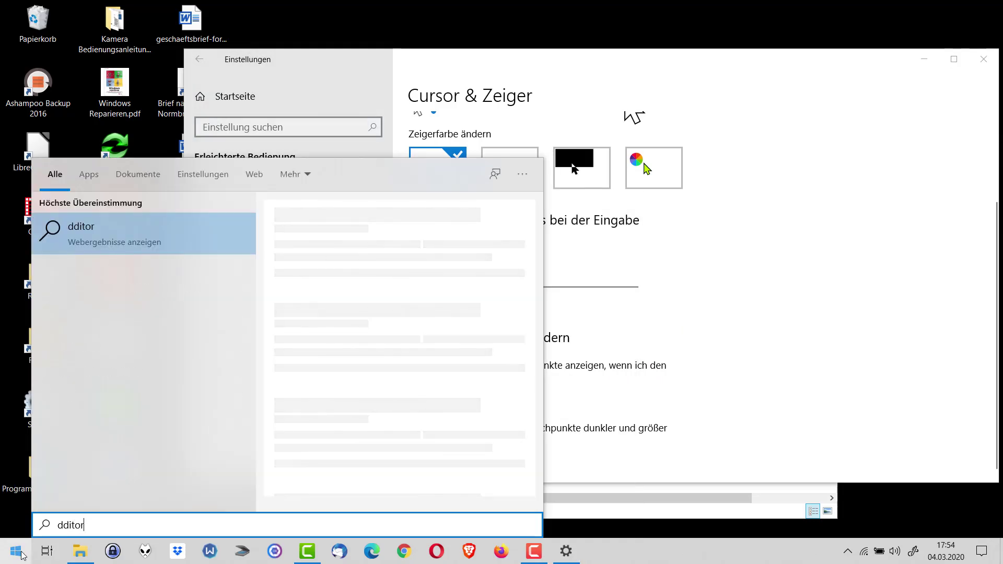
pyautogui.press('Escape')
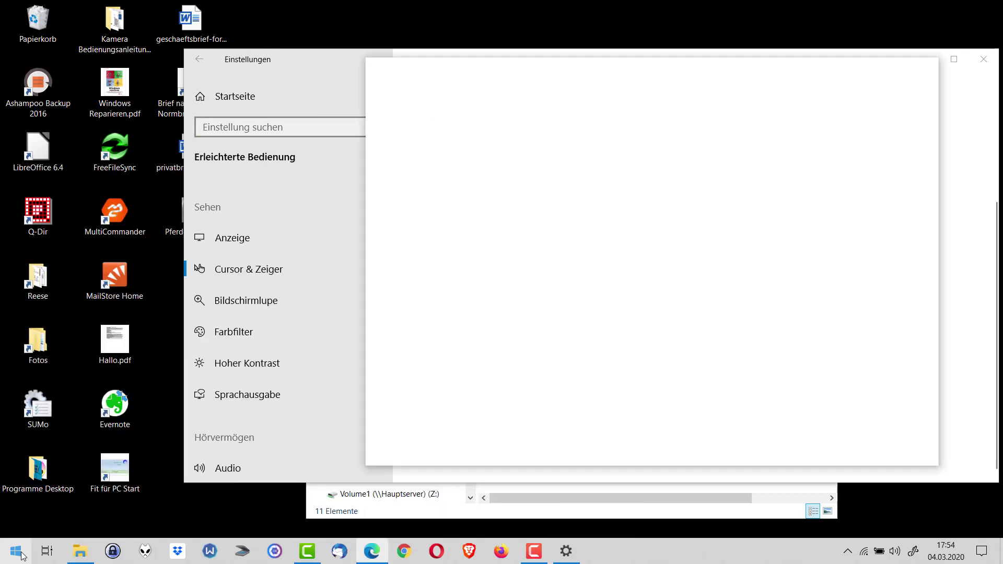
pyautogui.click(21, 554)
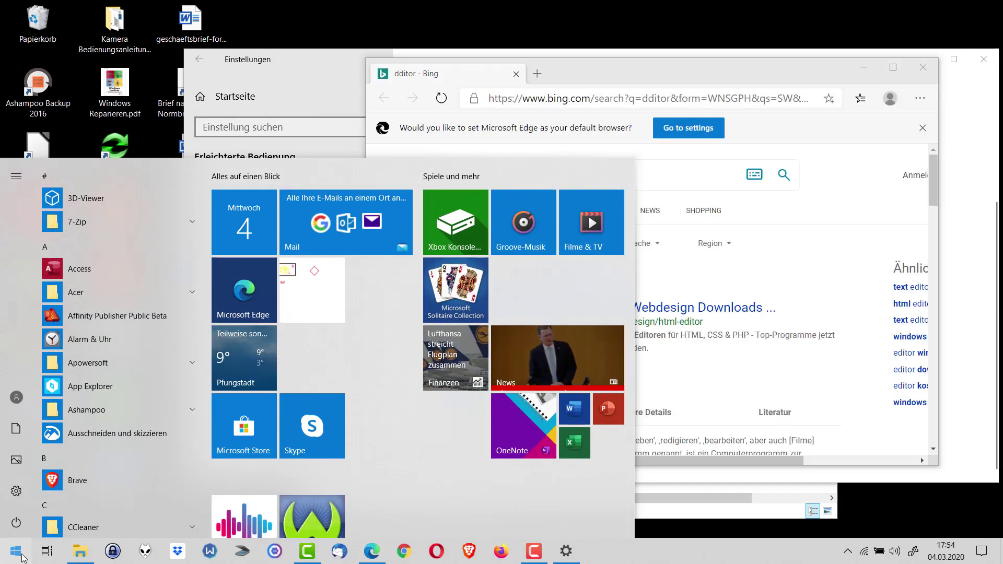
pyautogui.click(923, 67)
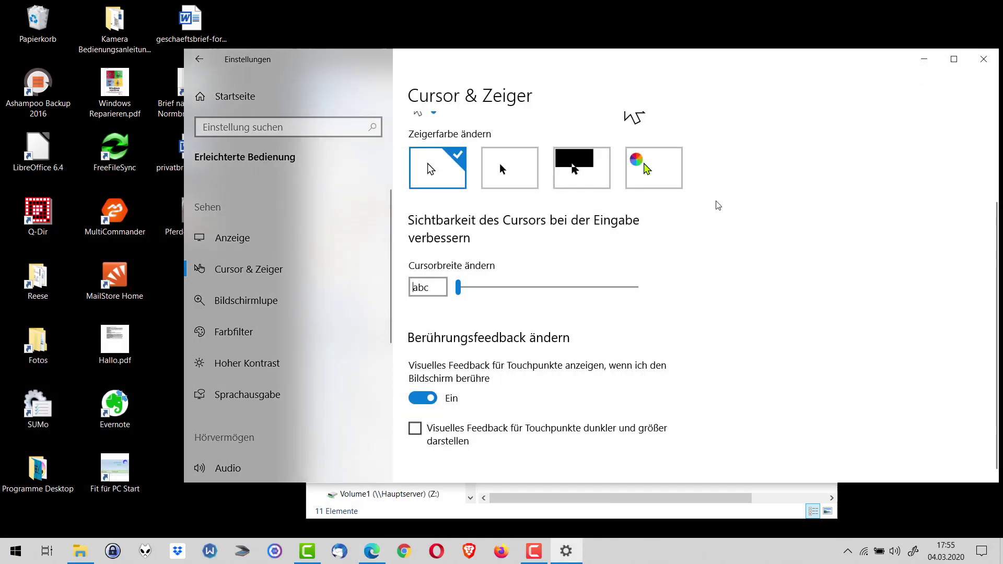
# Step: Open a blank Editor document and enter the sample text "jxcbv kjxcbv"
pyautogui.click(17, 557)
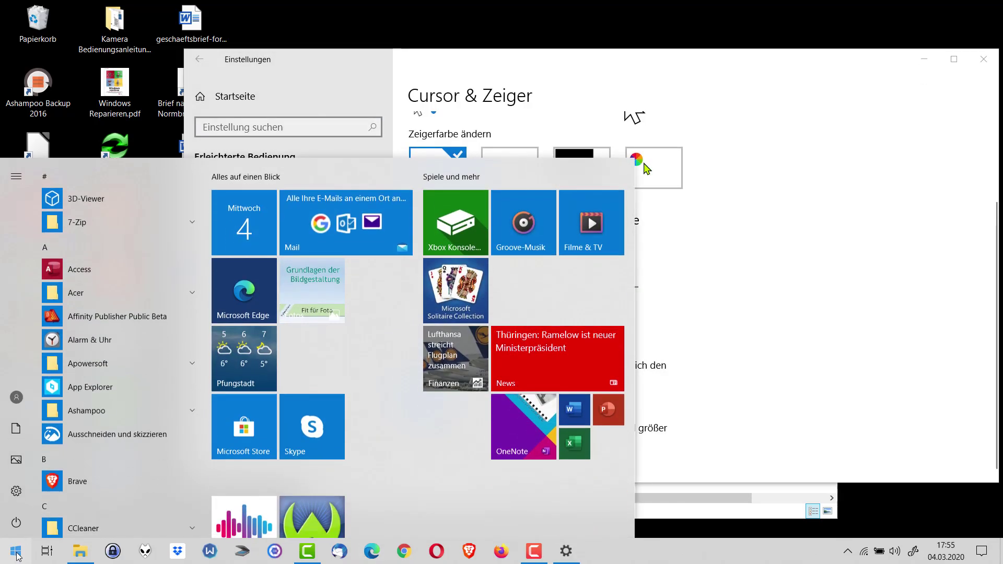
pyautogui.write('edi')
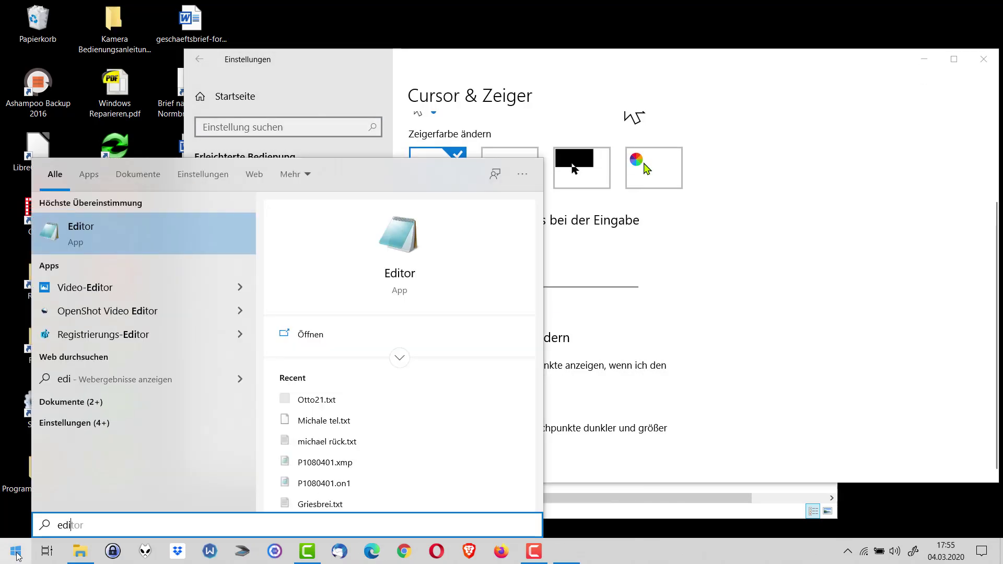
pyautogui.press('Return')
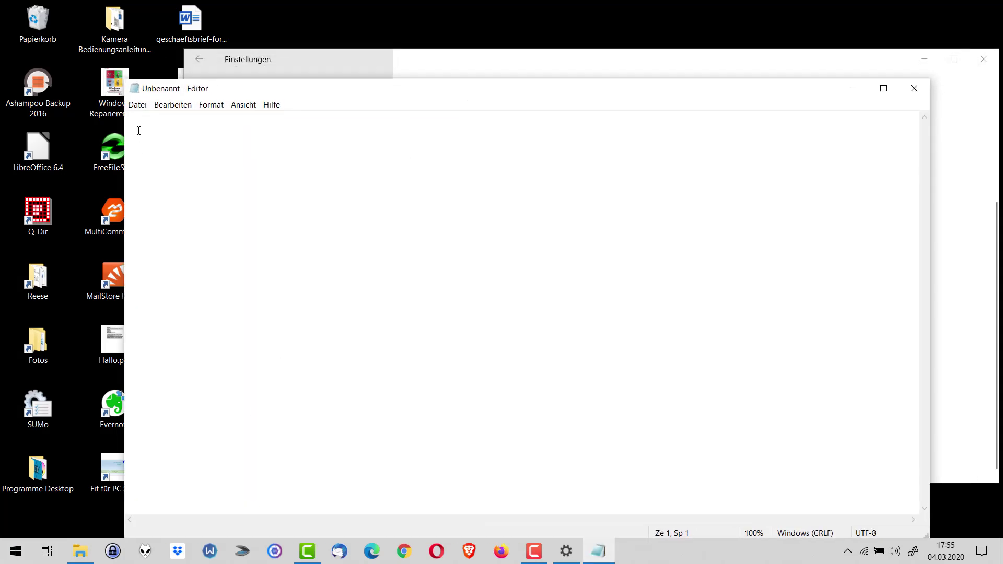
pyautogui.write('jxcbv kjxcbv')
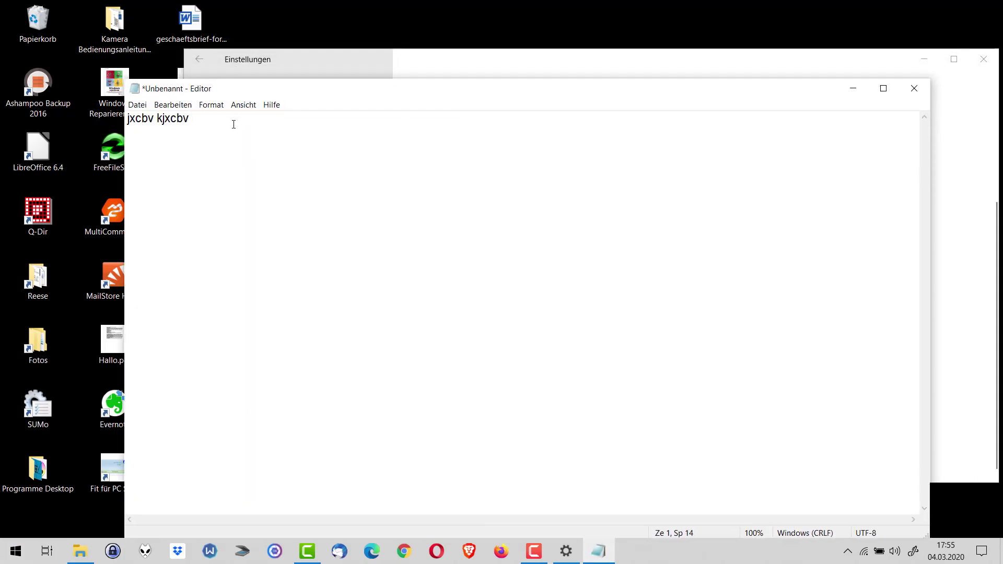
# Step: Place Einstellungen beside the text, set Cursorbreite to about the middle and test the wide cursor among the sample letters
pyautogui.click(510, 68)
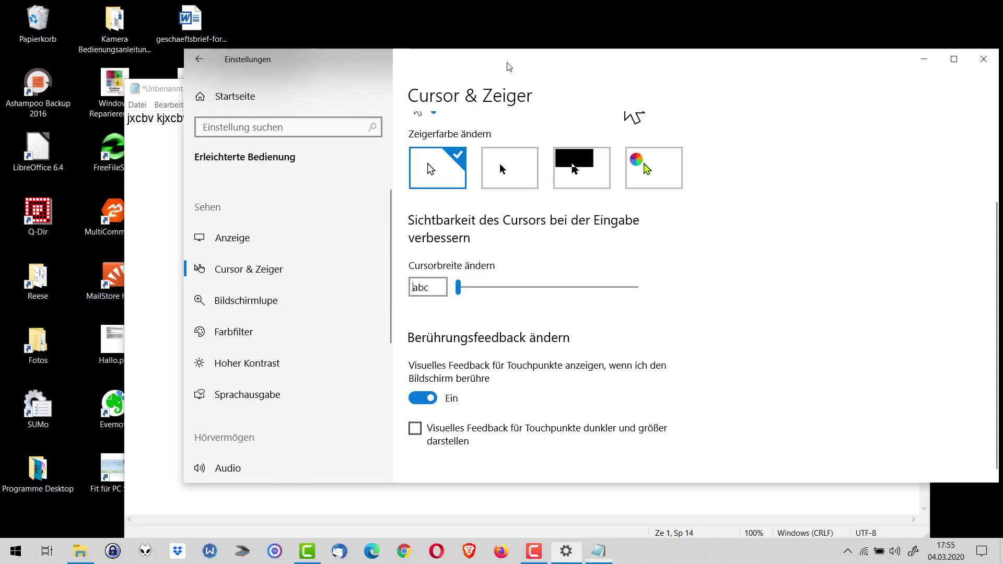
pyautogui.moveTo(511, 68); pyautogui.dragTo(692, 82)
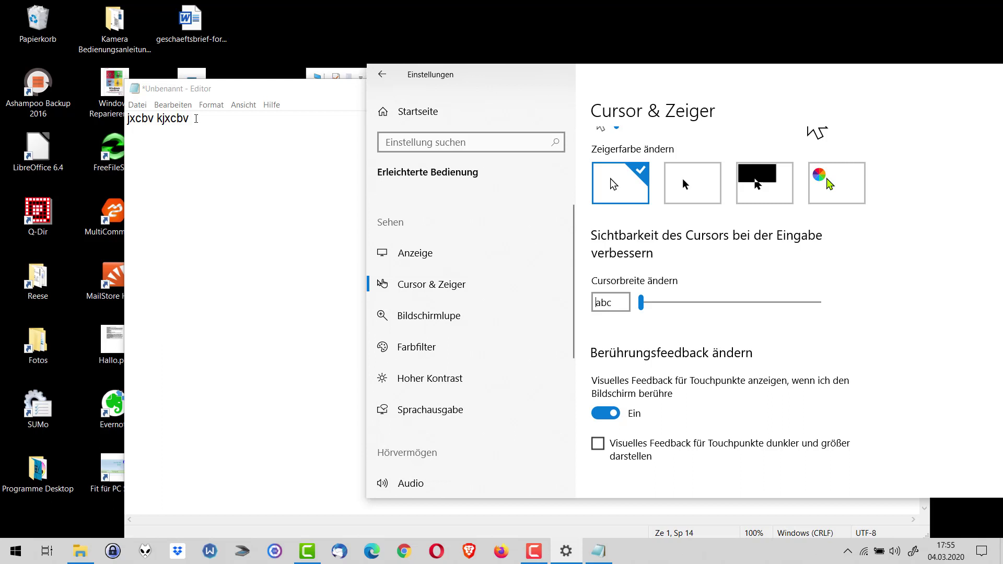
pyautogui.moveTo(644, 306); pyautogui.dragTo(723, 304)
pyautogui.click(261, 180)
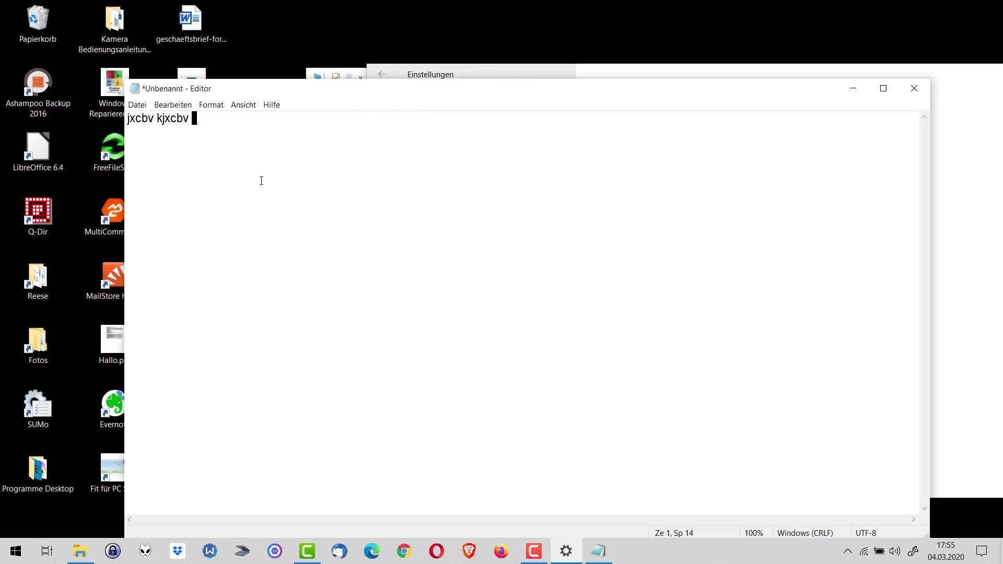
pyautogui.click(181, 119)
pyautogui.press('Left')
pyautogui.press('Left')
pyautogui.press('Left')
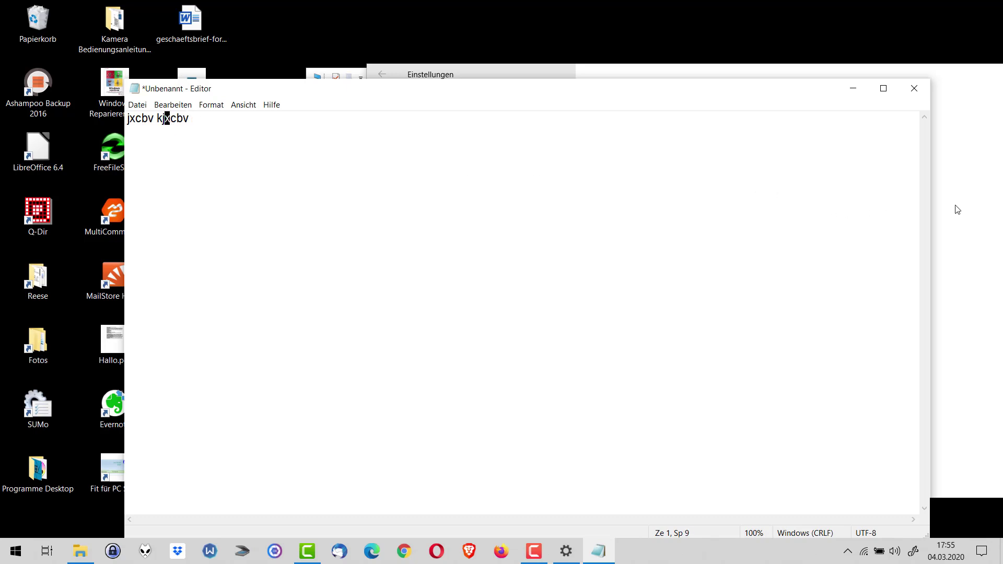
# Step: Reset Cursorbreite to its narrowest, check the cursor in the sample text and close the Editor document without saving
pyautogui.click(955, 210)
pyautogui.moveTo(725, 307); pyautogui.dragTo(642, 309)
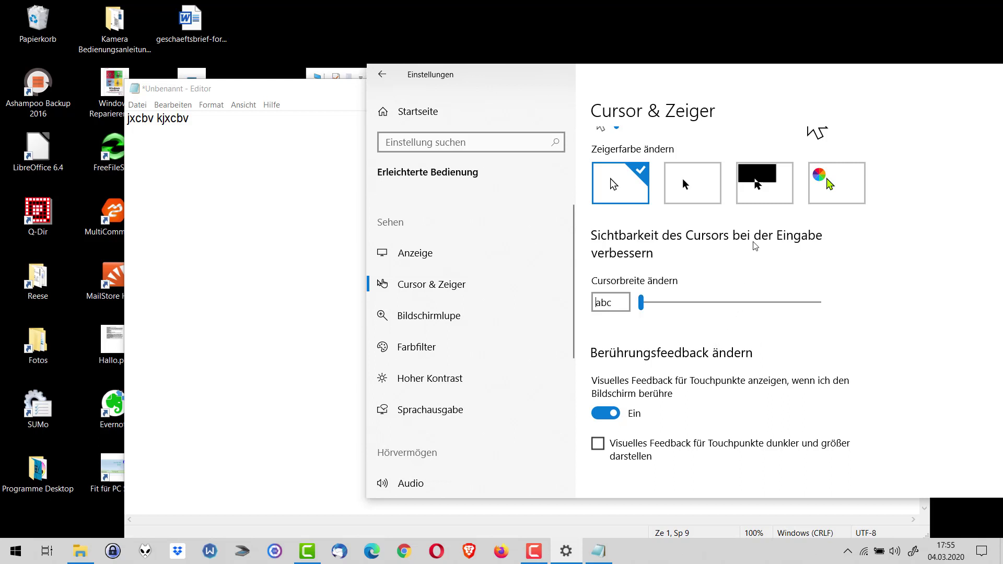
pyautogui.click(305, 215)
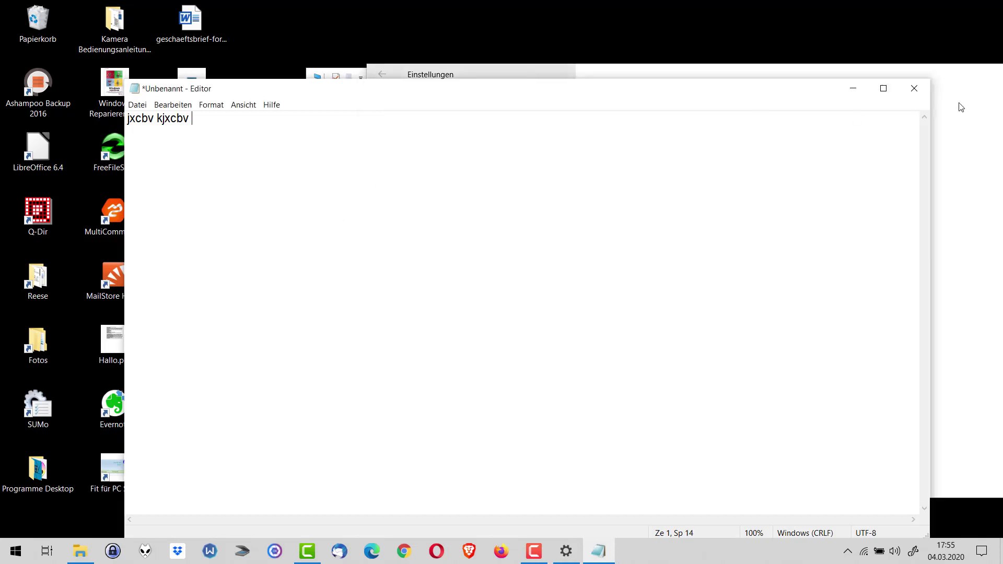
pyautogui.click(914, 89)
pyautogui.click(527, 287)
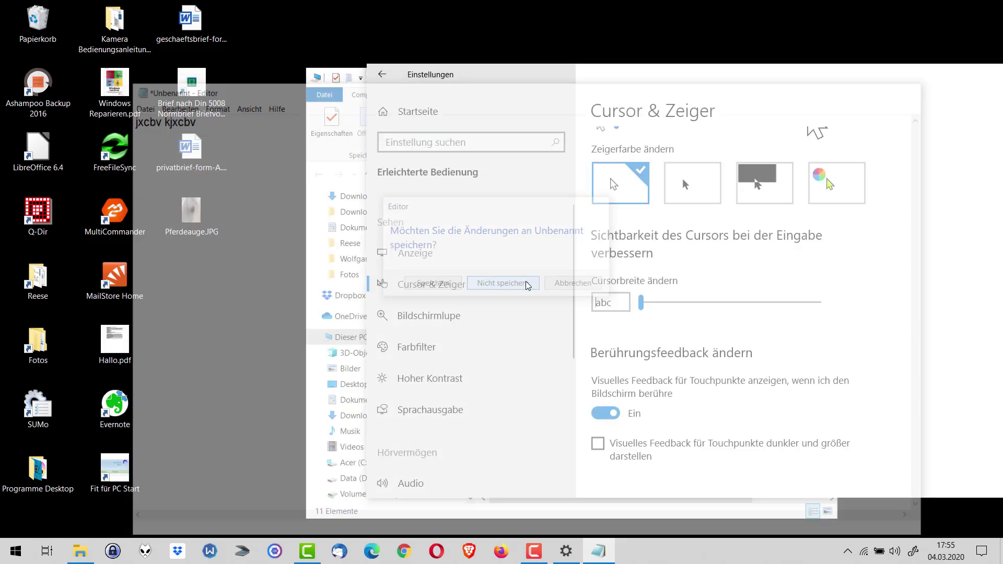
pyautogui.moveTo(799, 82); pyautogui.dragTo(694, 67)
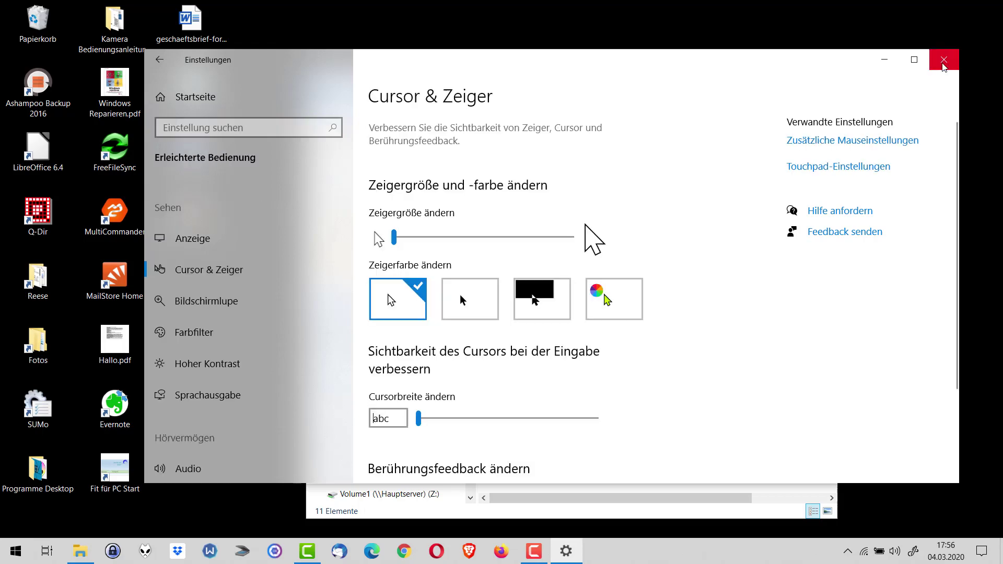
# Step: Close the Einstellungen and Dieser PC windows, and reopen Einstellungen to reach Touchpad-Einstellungen through Erleichterte Bedienung and Cursor & Zeiger
pyautogui.click(944, 59)
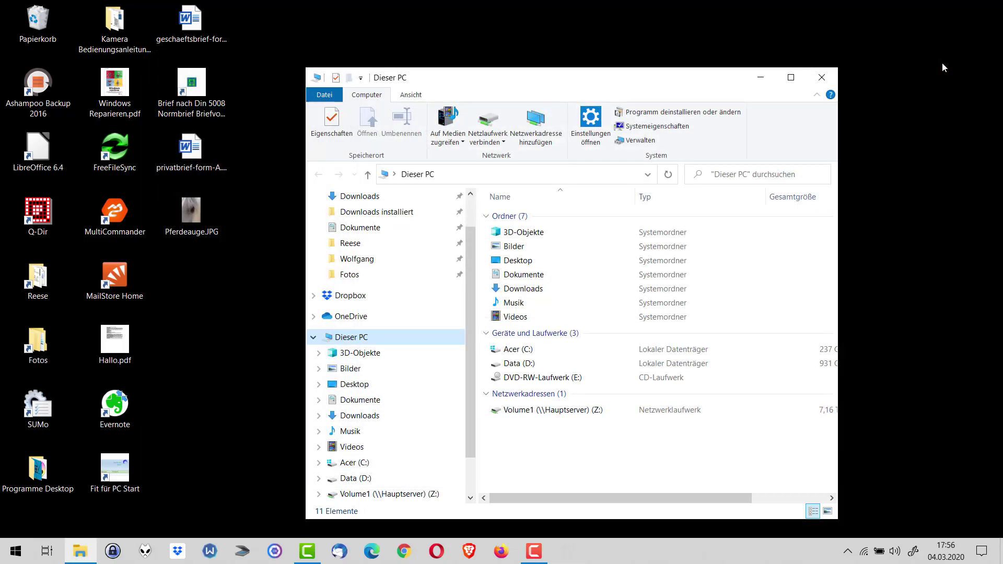
pyautogui.click(821, 77)
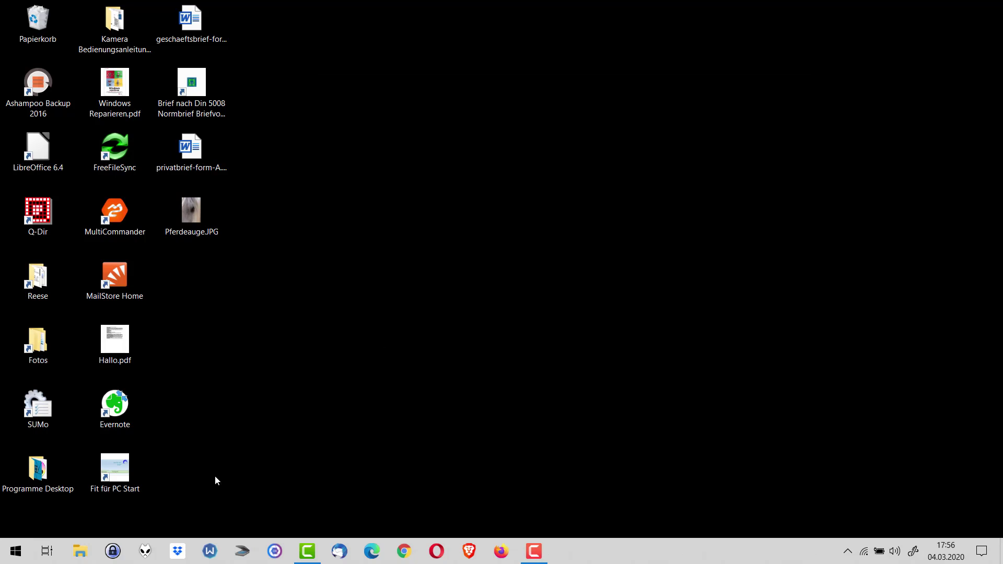
pyautogui.click(15, 551)
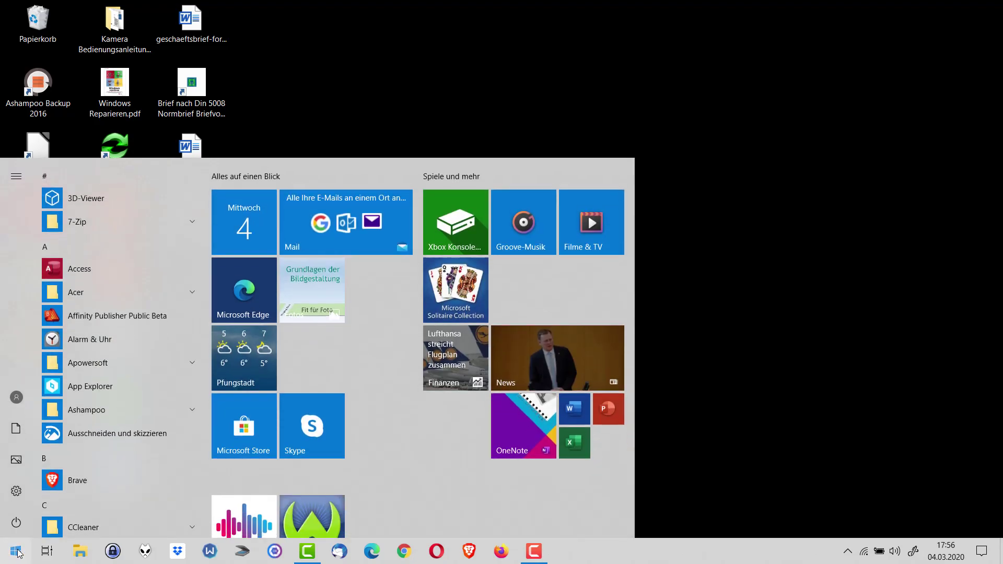
pyautogui.click(16, 491)
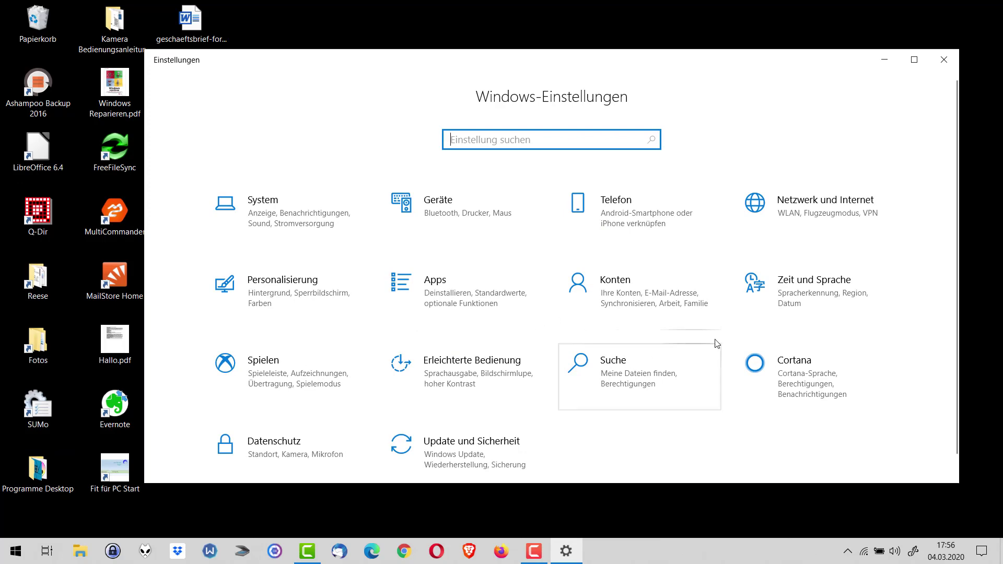
pyautogui.click(469, 372)
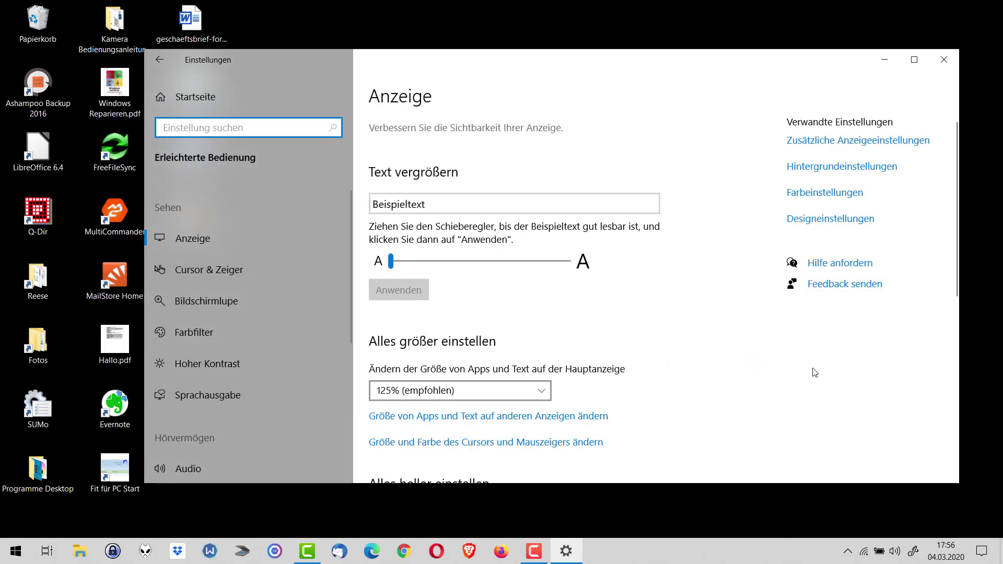
pyautogui.scroll(-10, 805, 363)
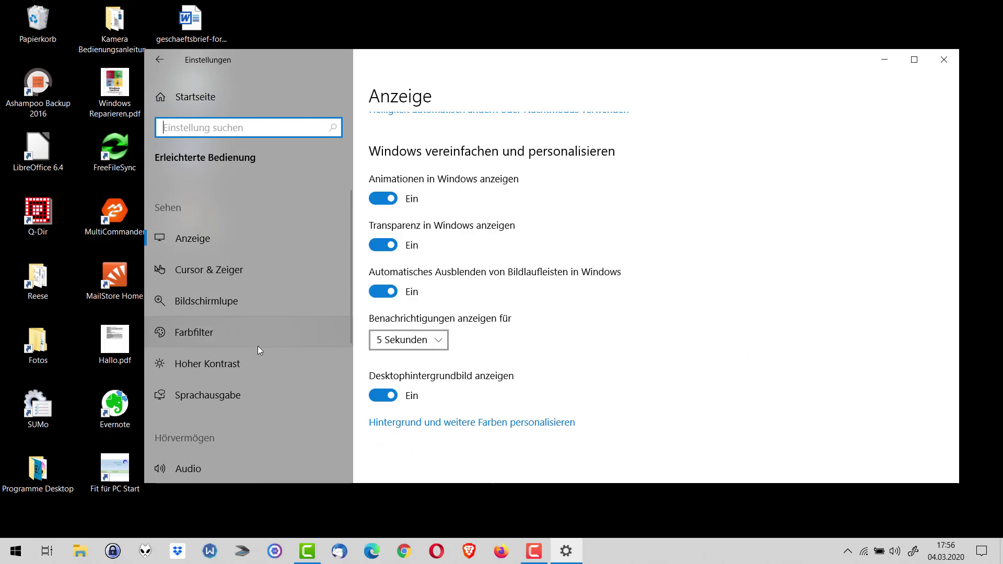
pyautogui.click(224, 271)
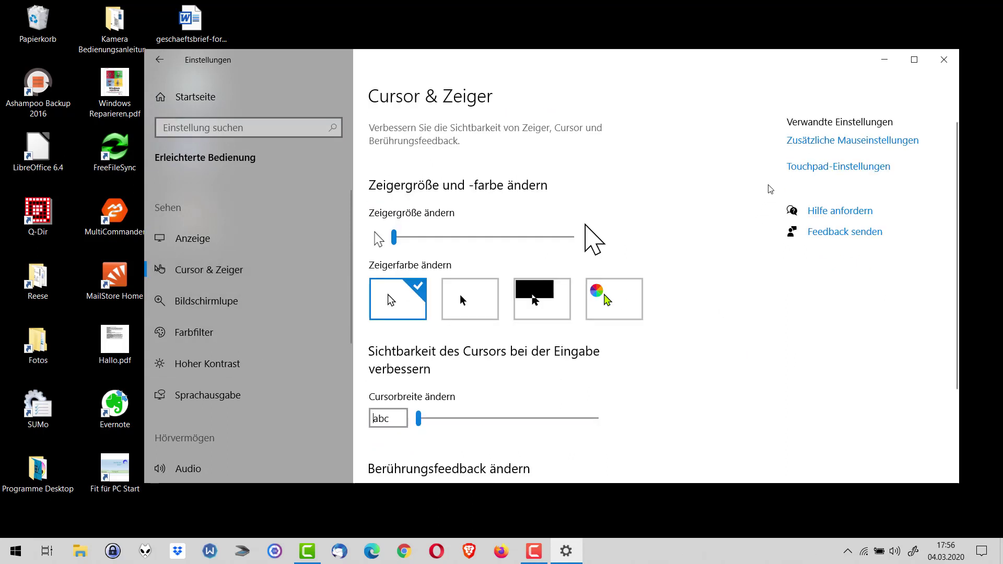
pyautogui.click(846, 171)
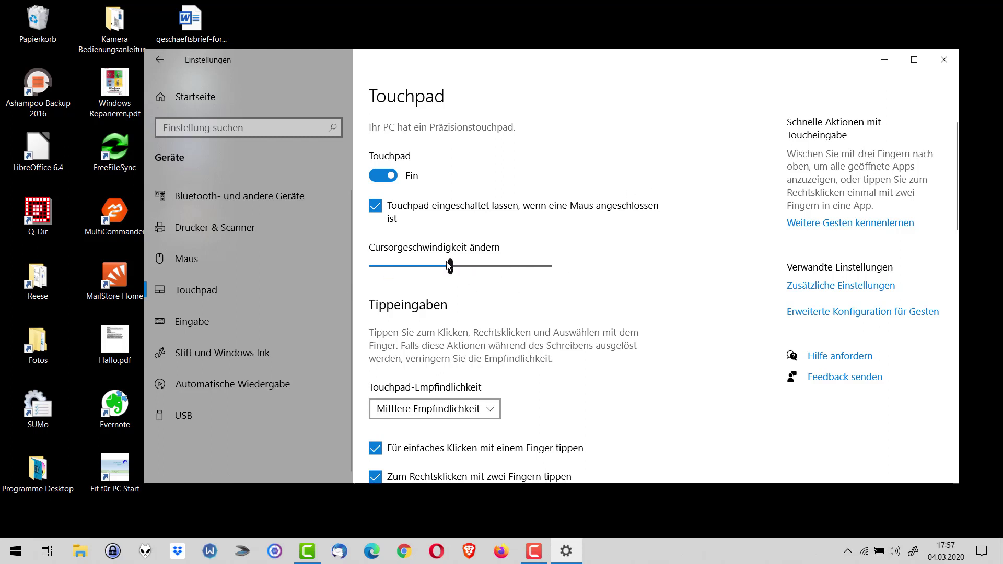
# Step: Set the touchpad's Cursorgeschwindigkeit to slightly below the middle and choose Mittlere Empfindlichkeit as the Touchpad-Empfindlichkeit
pyautogui.moveTo(451, 267); pyautogui.dragTo(436, 270)
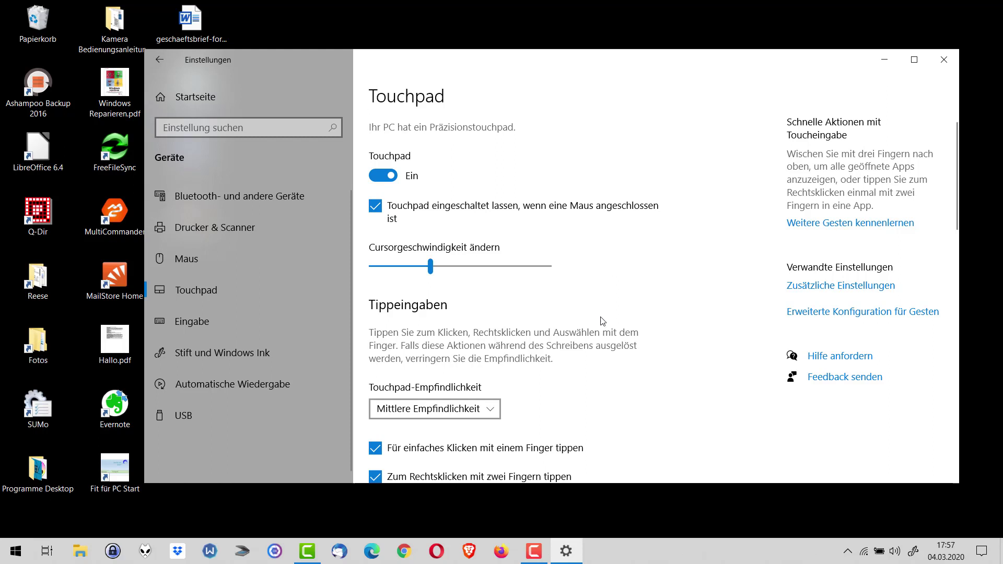
pyautogui.scroll(-4, 601, 313)
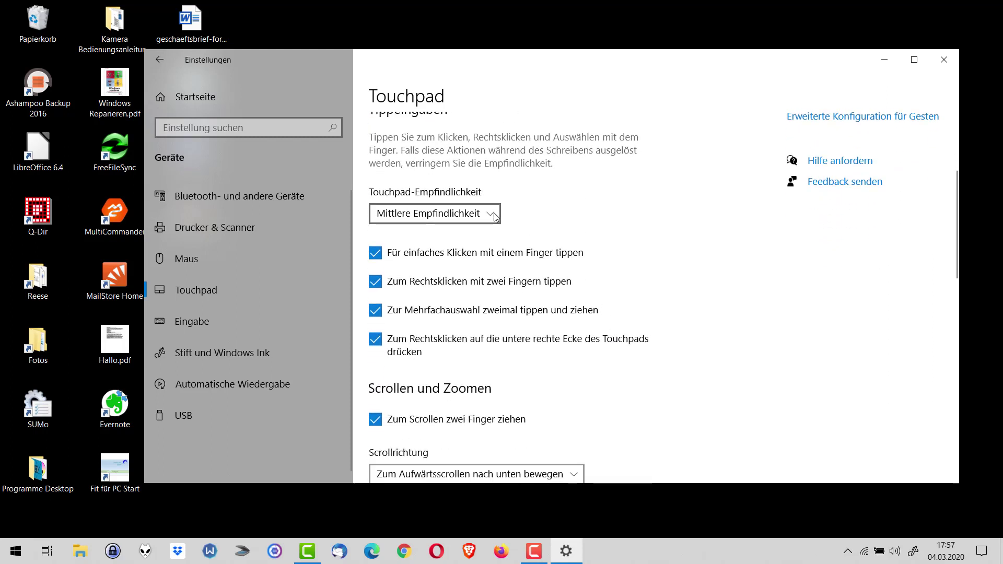
pyautogui.click(493, 212)
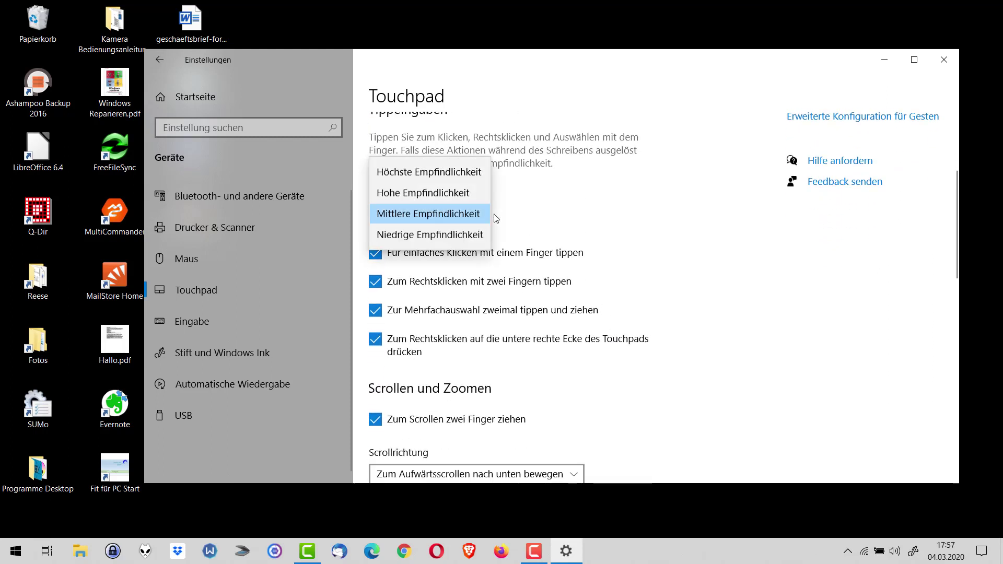
pyautogui.click(447, 211)
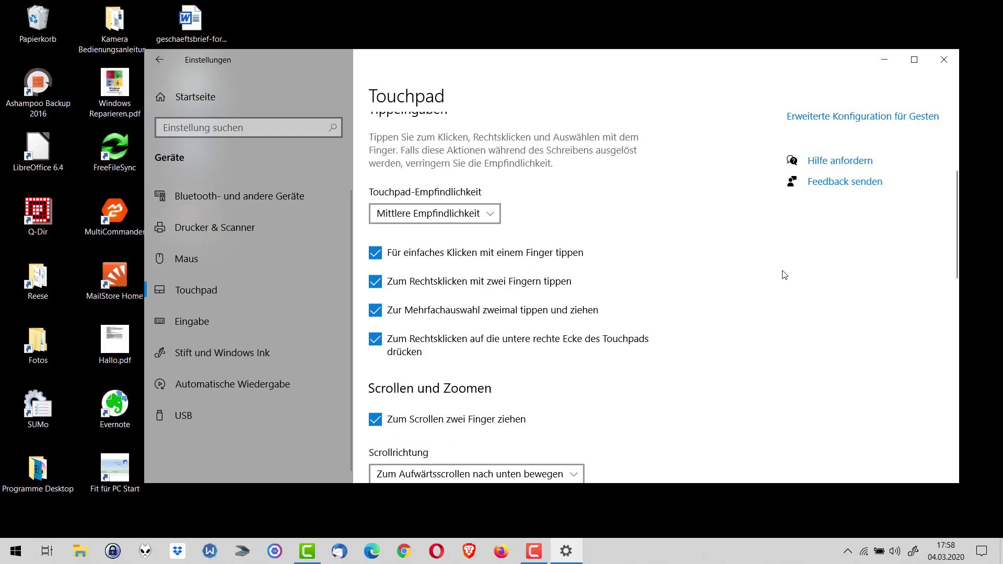
# Step: View and dismiss the context menus of Hallo.pdf and the taskbar, and select Hallo.pdf again
pyautogui.click(111, 344)
pyautogui.rightClick(111, 344)
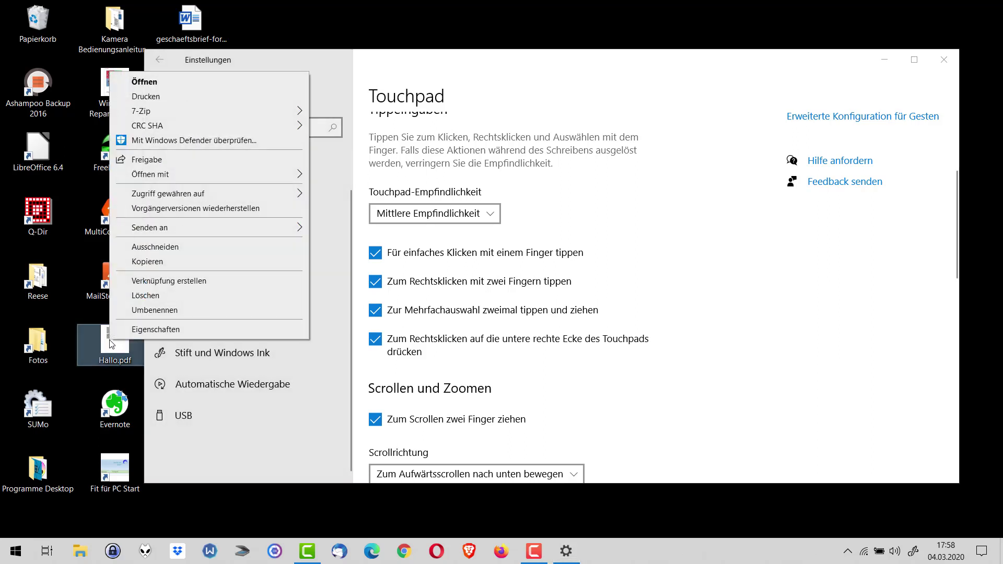
pyautogui.click(98, 345)
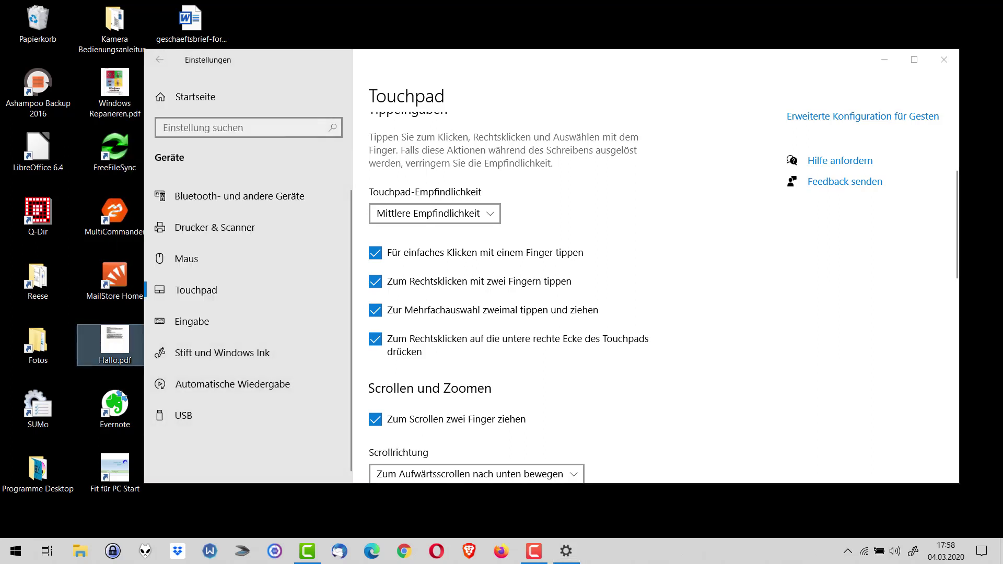
pyautogui.rightClick(726, 559)
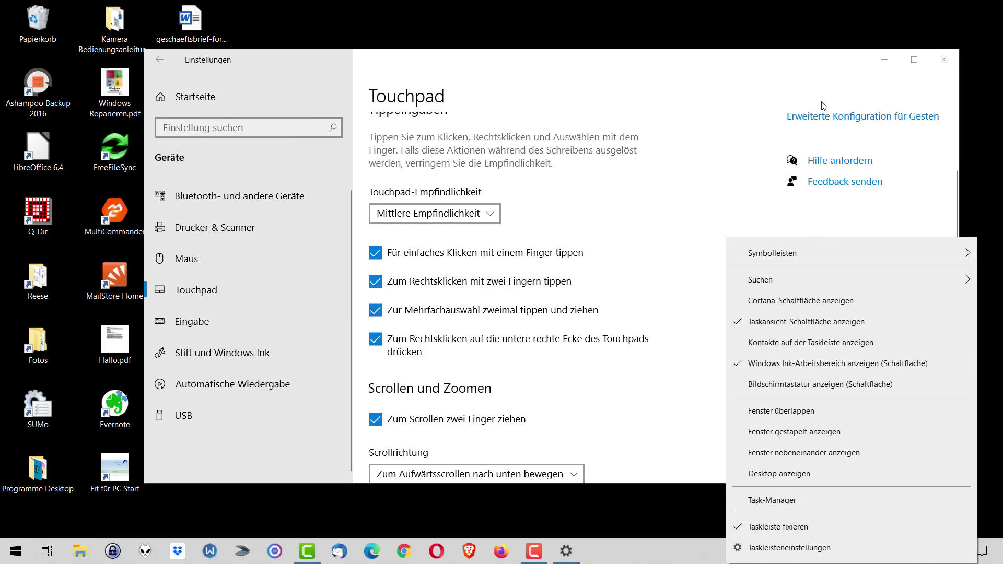
pyautogui.click(813, 65)
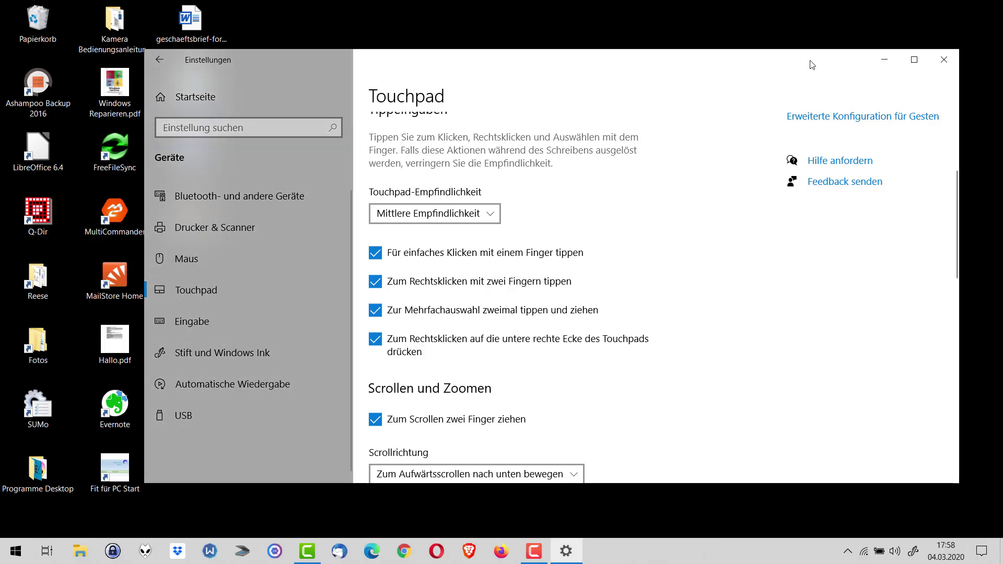
pyautogui.click(103, 350)
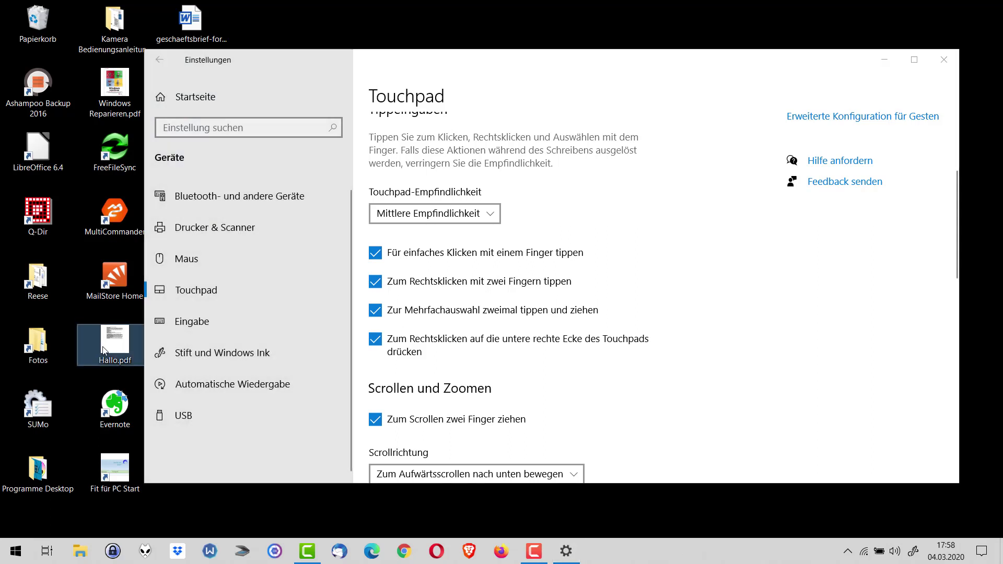
# Step: View the context menu of Hallo.pdf once more, dismiss it and return to the Touchpad settings
pyautogui.rightClick(103, 350)
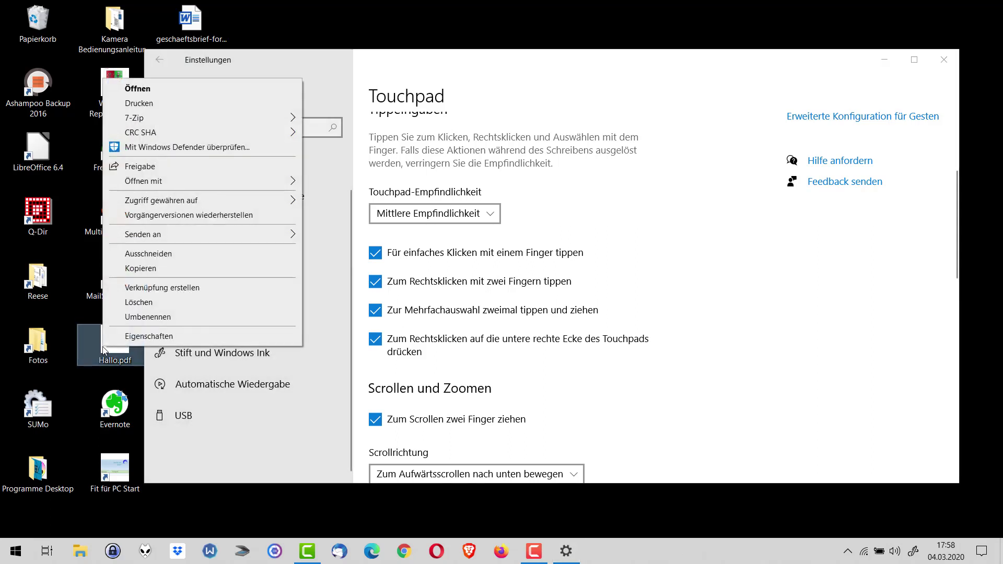
pyautogui.click(461, 70)
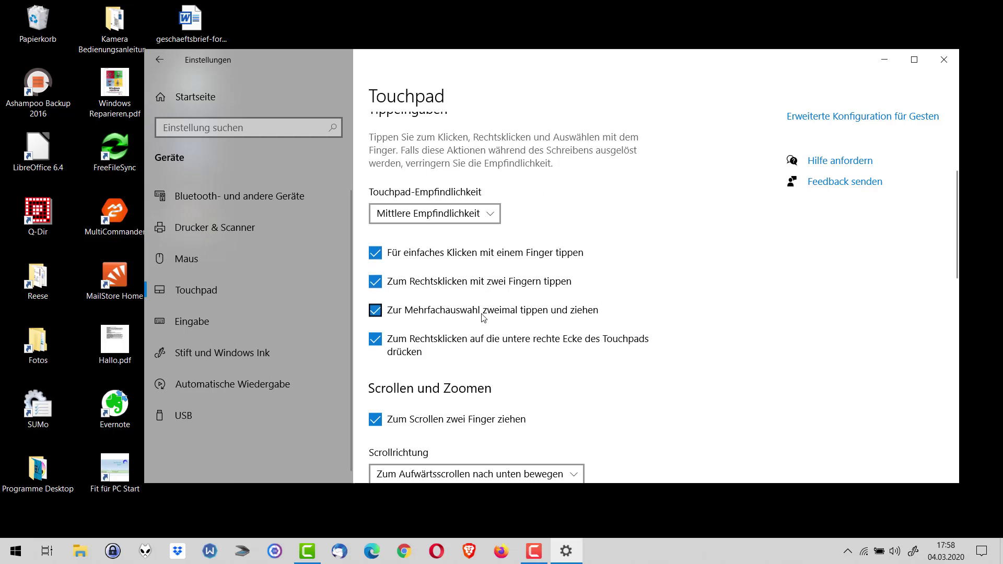
# Step: Examine the touchpad's Scrollen und Zoomen options and the Drei-Finger-Gesten with their Wischbewegungen and Tippeingaben
pyautogui.scroll(-3, 756, 322)
pyautogui.scroll(-1, 756, 322)
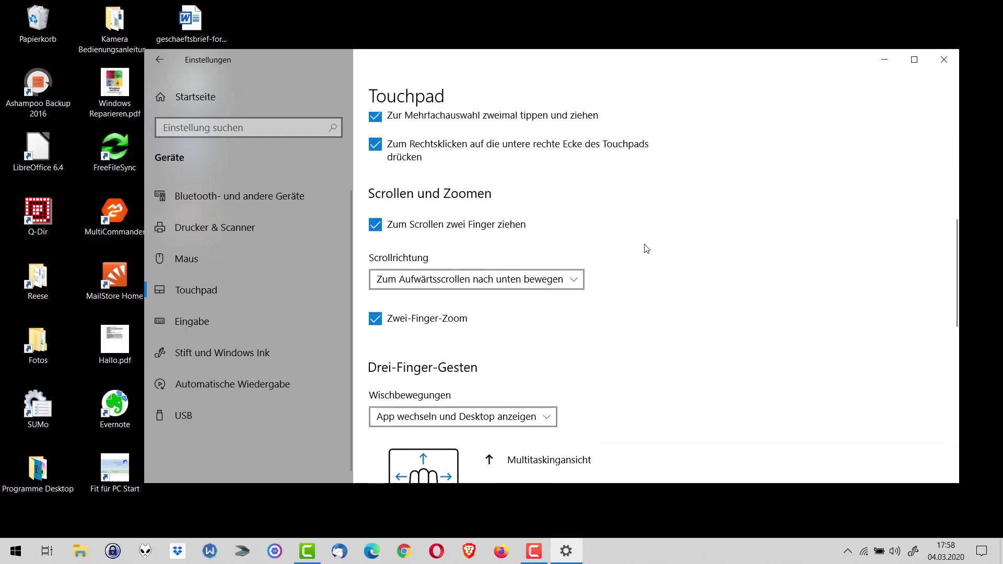
pyautogui.scroll(-1, 647, 248)
pyautogui.scroll(1, 647, 249)
pyautogui.scroll(-2, 647, 248)
pyautogui.scroll(-2, 646, 249)
pyautogui.scroll(3, 647, 248)
pyautogui.scroll(-2, 647, 249)
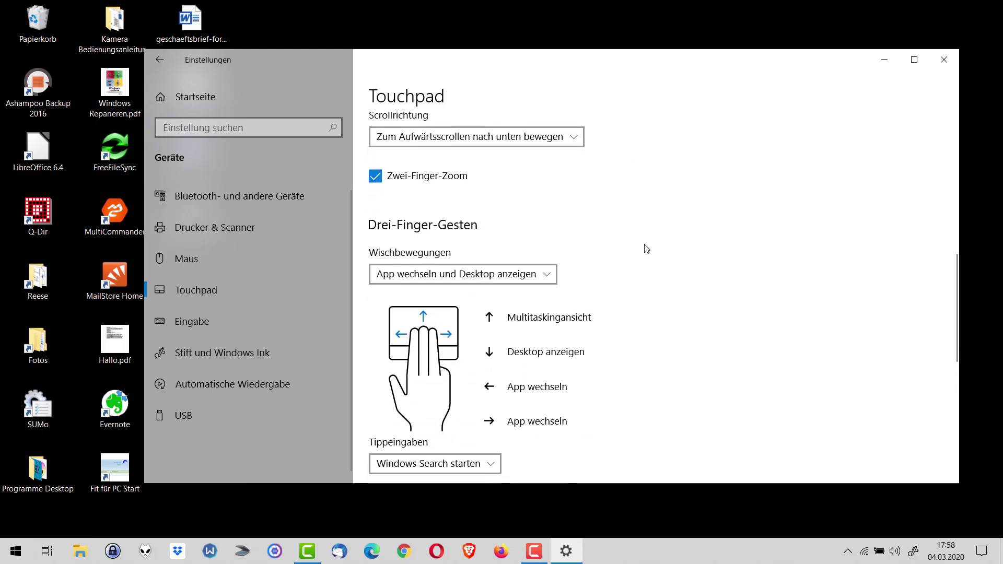
pyautogui.scroll(-1, 647, 249)
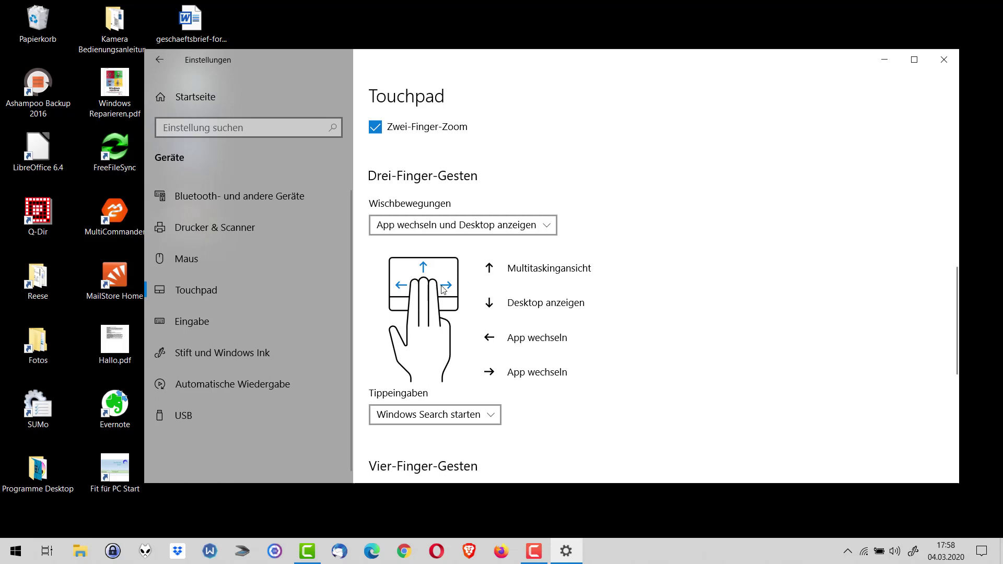
# Step: Examine the Vier-Finger-Gesten and the Touchpad zurücksetzen section, and return to the beginning of the Touchpad settings
pyautogui.scroll(-2, 609, 290)
pyautogui.scroll(-5, 613, 292)
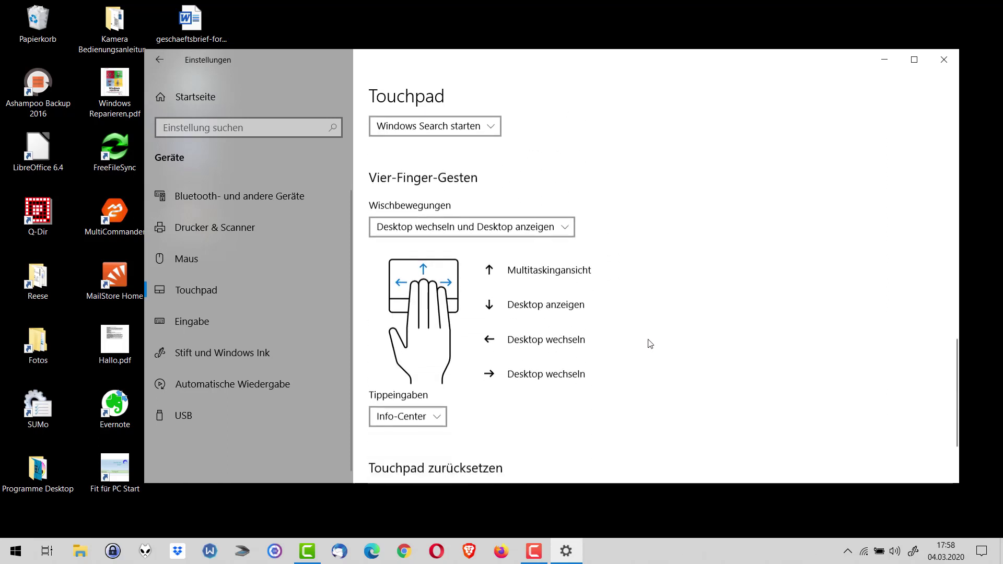
pyautogui.scroll(-2, 754, 312)
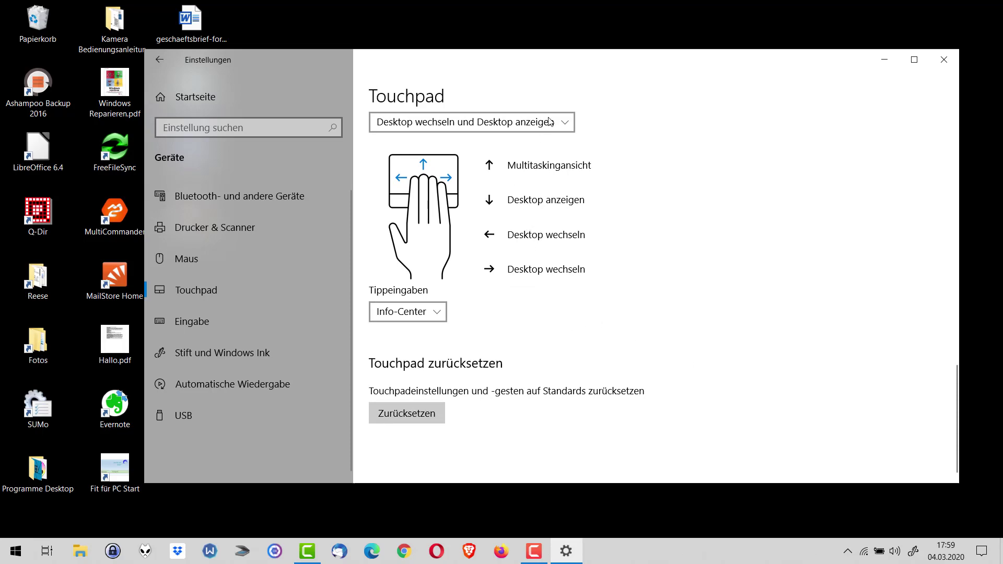
pyautogui.scroll(10, 725, 331)
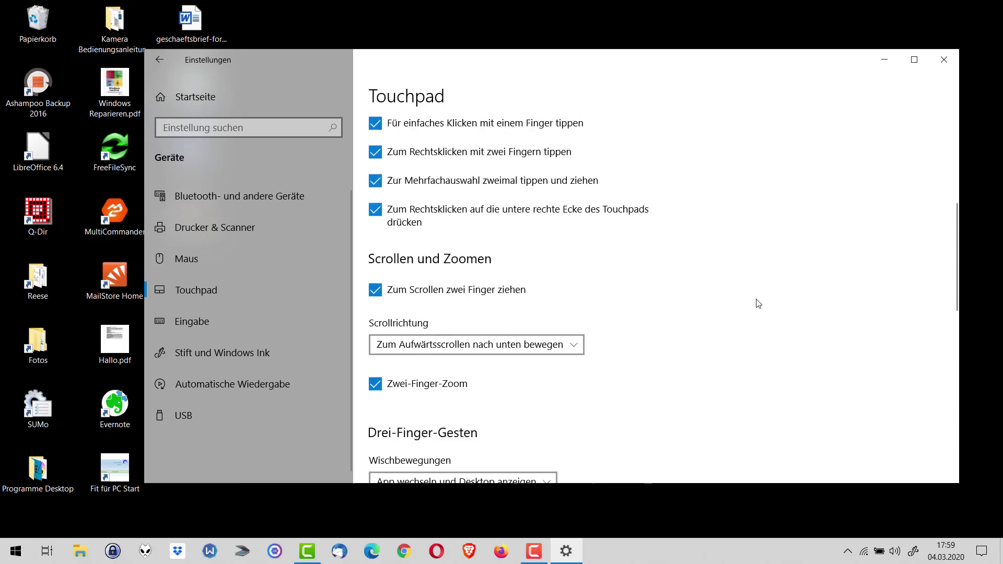
pyautogui.scroll(3, 762, 298)
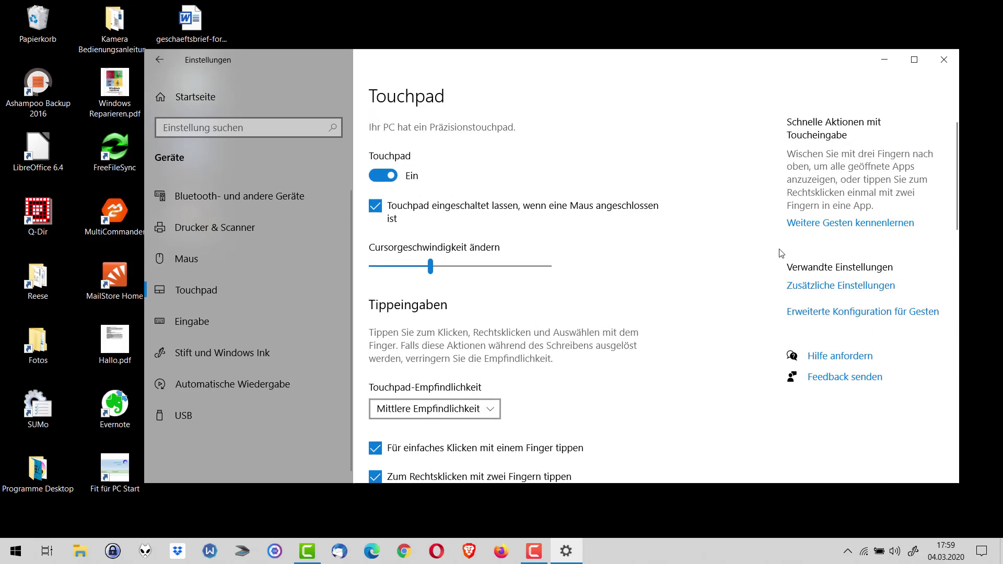